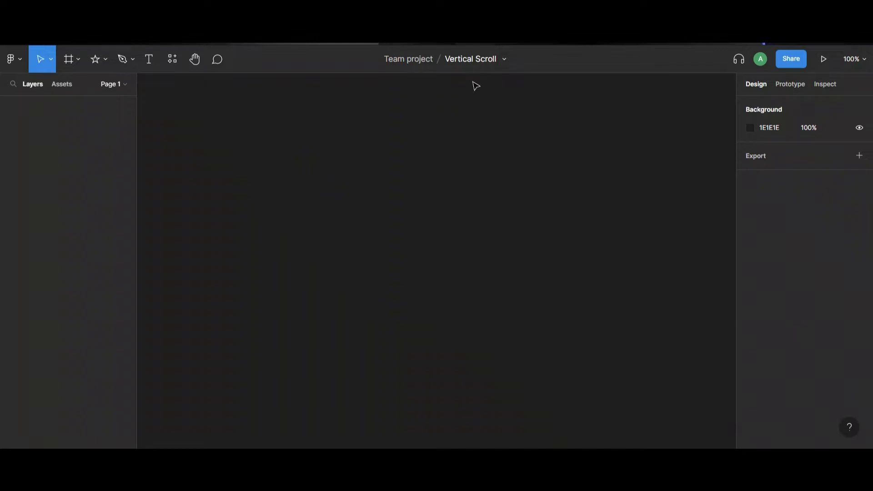
# Create a phone frame using the iPhone 11 Pro / X preset (375 × 812).
pyautogui.click(68, 51)
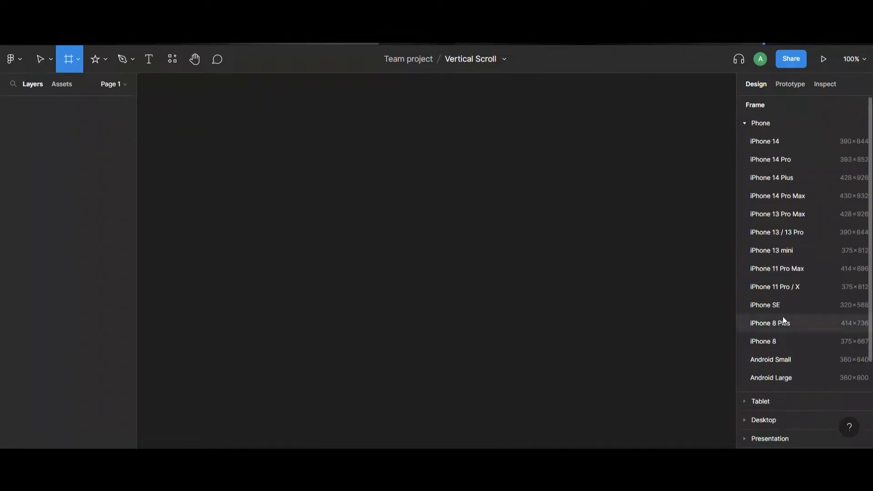
pyautogui.click(801, 286)
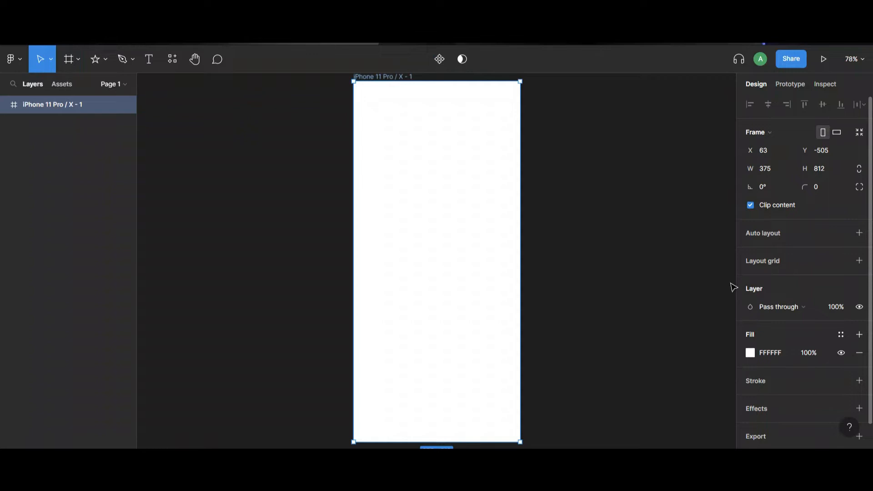
pyautogui.scroll(1, 579, 224)
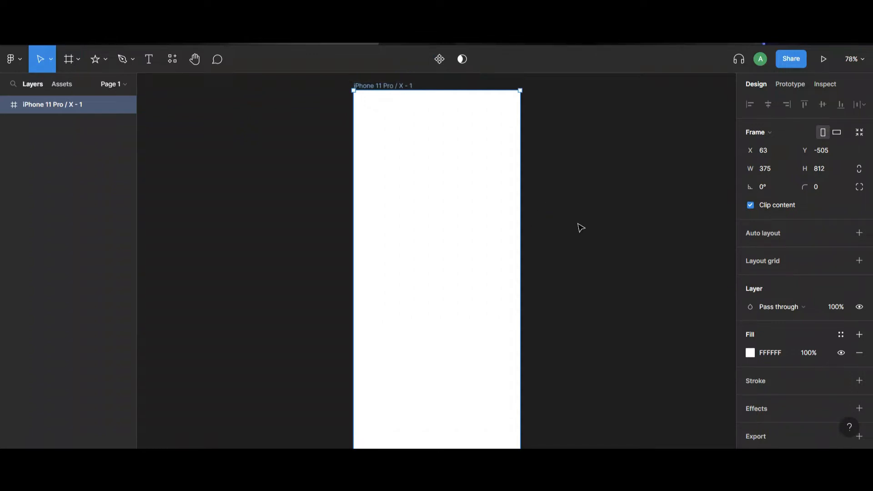
pyautogui.scroll(2, 577, 226)
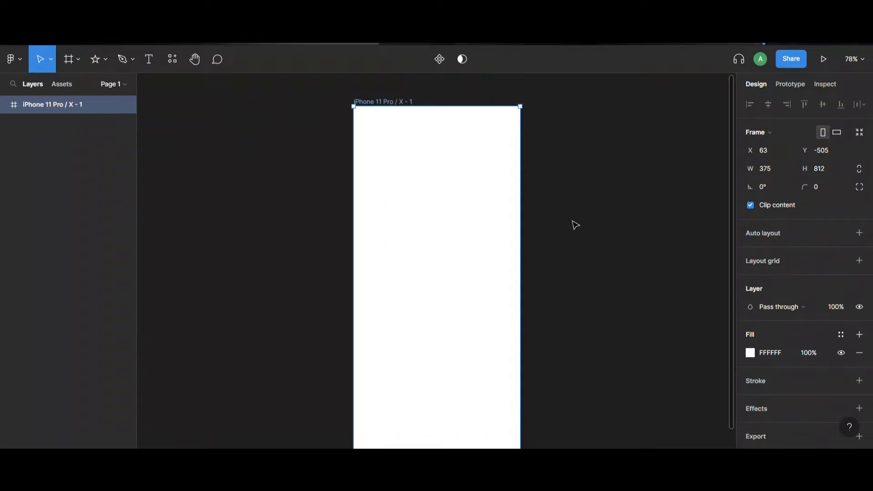
# Add a layout grid to the phone frame, change its type to columns and set the count to 8.
pyautogui.click(860, 262)
pyautogui.click(751, 279)
pyautogui.click(622, 282)
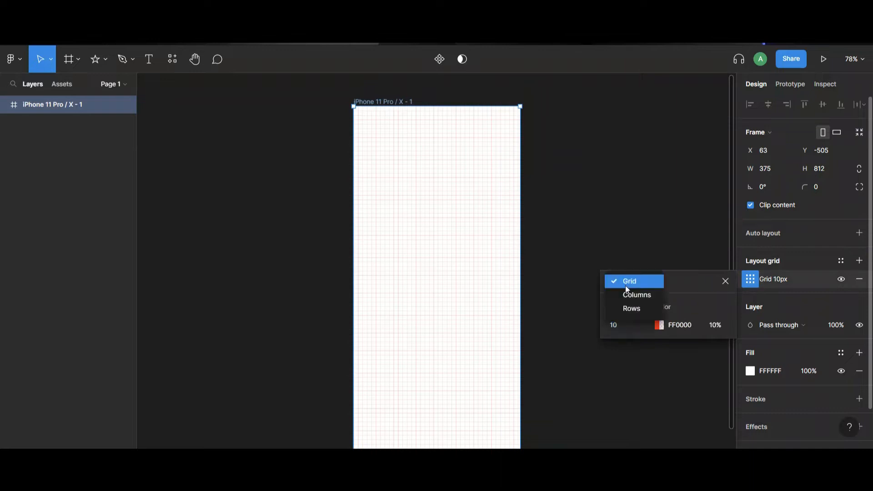
pyautogui.click(632, 296)
pyautogui.click(628, 314)
pyautogui.write('8')
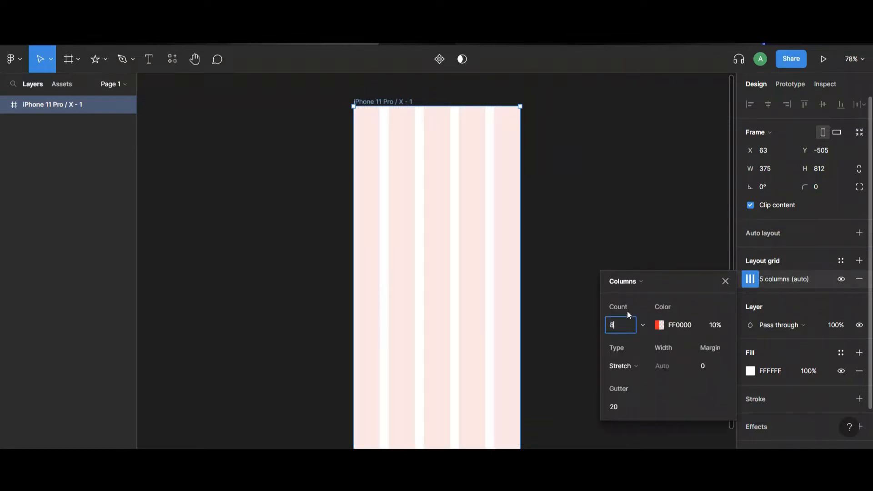
# Set the column grid's margin to 16 and its gutter to 8.
pyautogui.click(710, 364)
pyautogui.write('16')
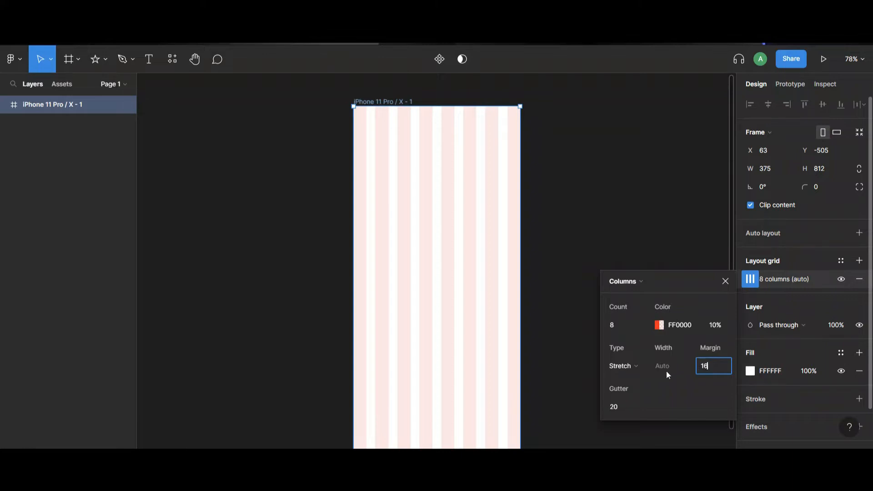
pyautogui.click(622, 405)
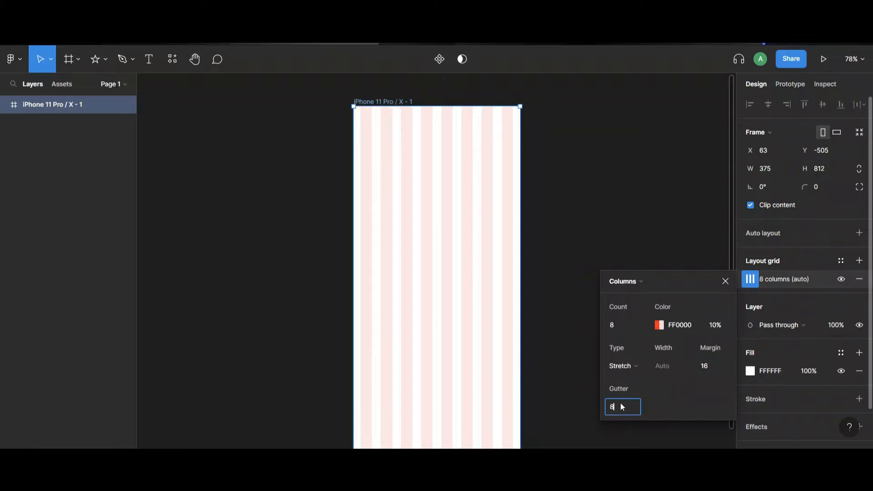
pyautogui.write('8')
pyautogui.press('Return')
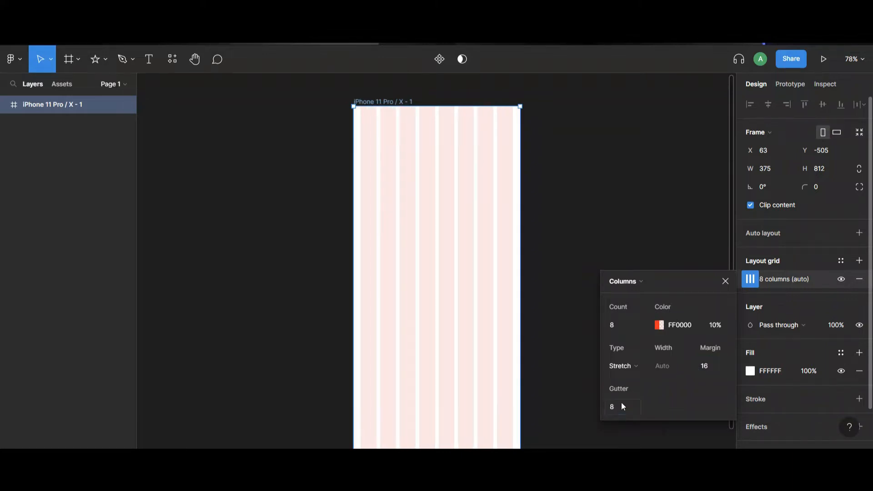
pyautogui.click(723, 283)
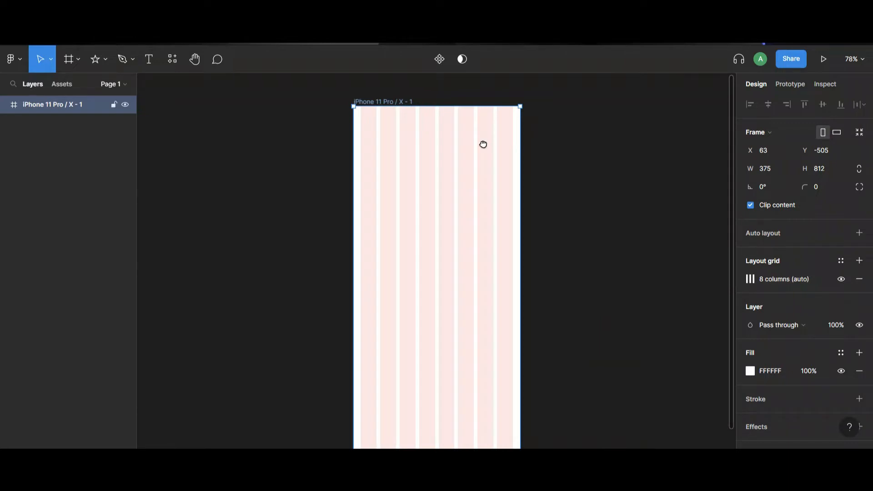
# Duplicate the phone frame and rename the copy to Header.
pyautogui.moveTo(484, 144); pyautogui.dragTo(389, 165)
pyautogui.hotkey('ctrl', 'd')
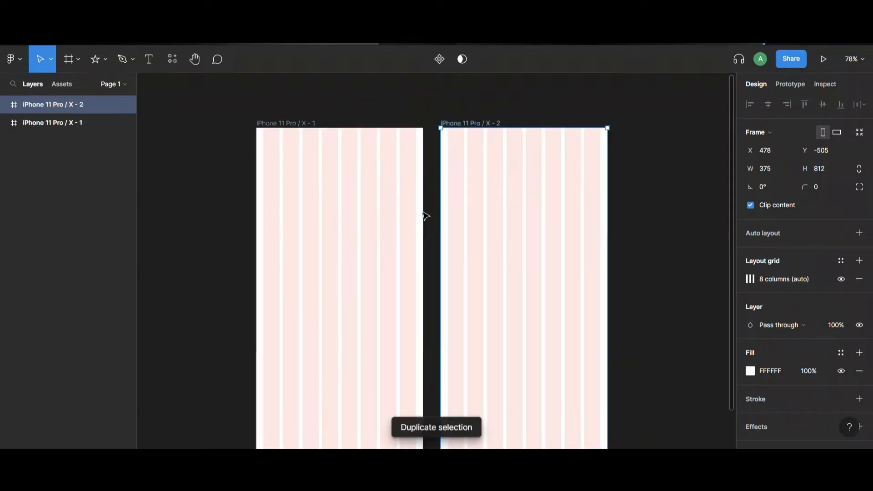
pyautogui.doubleClick(491, 123)
pyautogui.write('H')
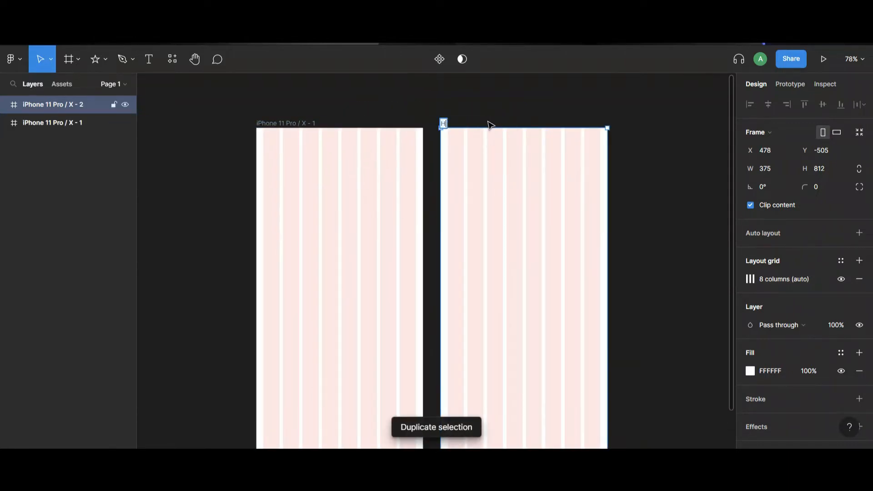
pyautogui.write('eader')
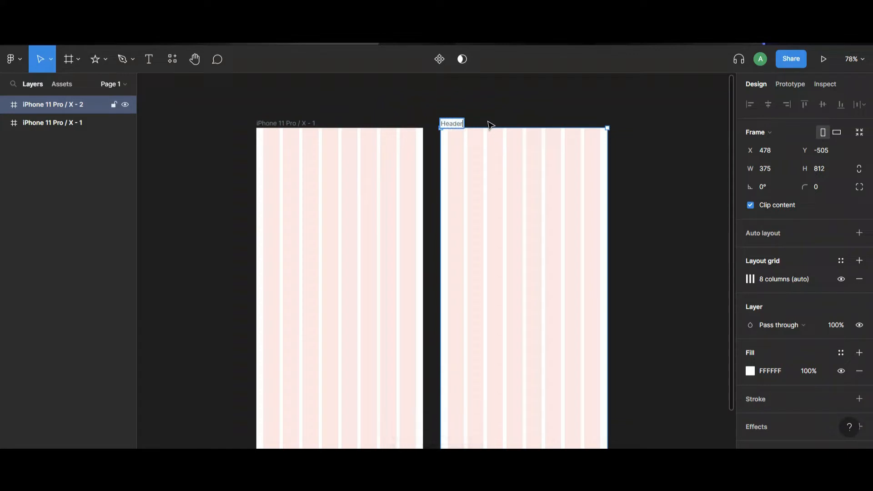
pyautogui.press('Return')
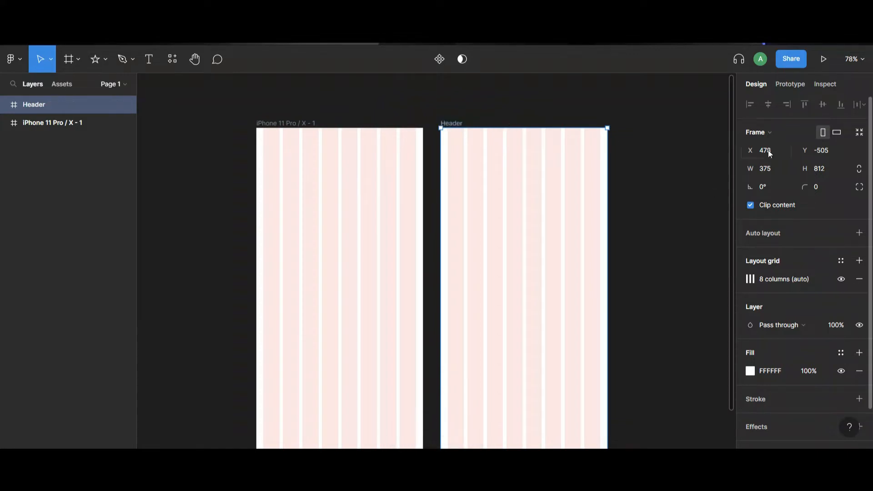
# Set the Header frame's height to 80.
pyautogui.click(808, 169)
pyautogui.write('80')
pyautogui.press('Return')
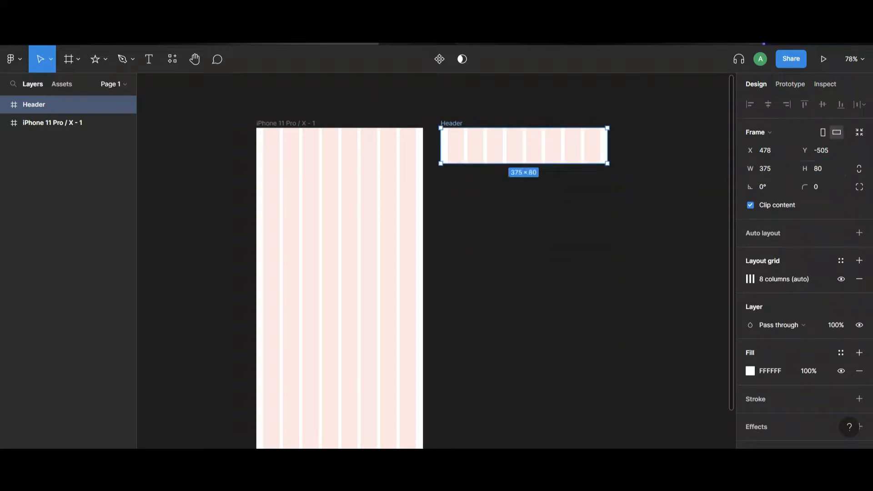
# Add a text layer reading "Header" inside the Header frame.
pyautogui.click(148, 64)
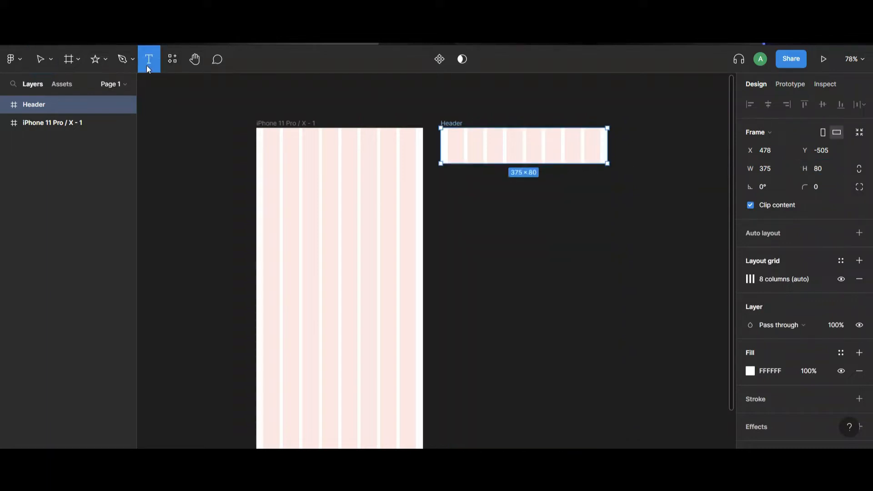
pyautogui.click(477, 142)
pyautogui.write('Headre')
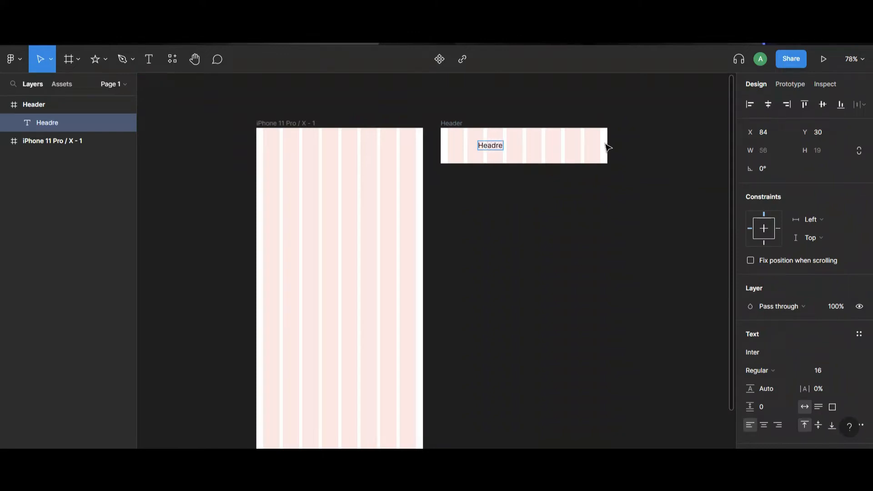
pyautogui.press('BackSpace')
pyautogui.press('Escape')
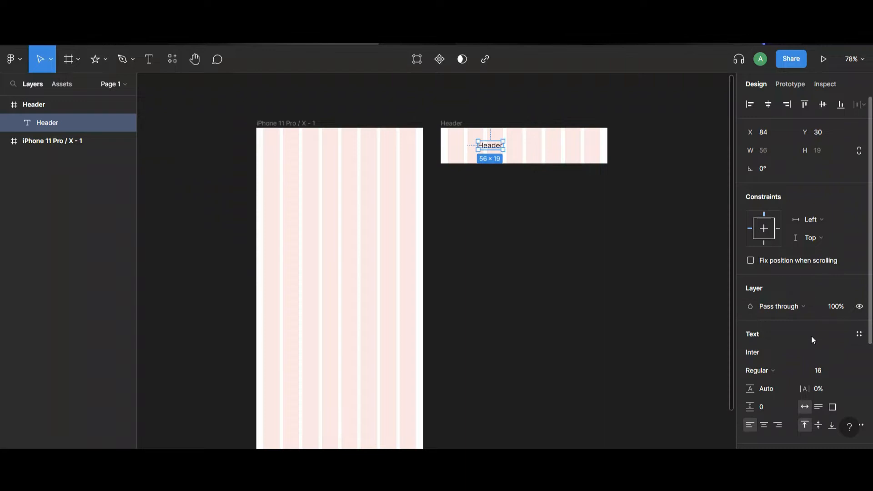
# Set the Header text's font size to 32 and centre it horizontally and vertically in its frame.
pyautogui.click(768, 104)
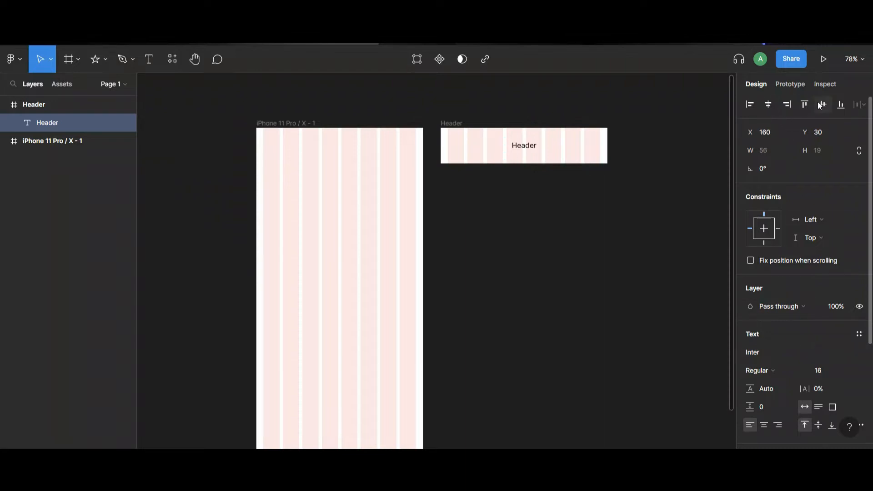
pyautogui.click(833, 373)
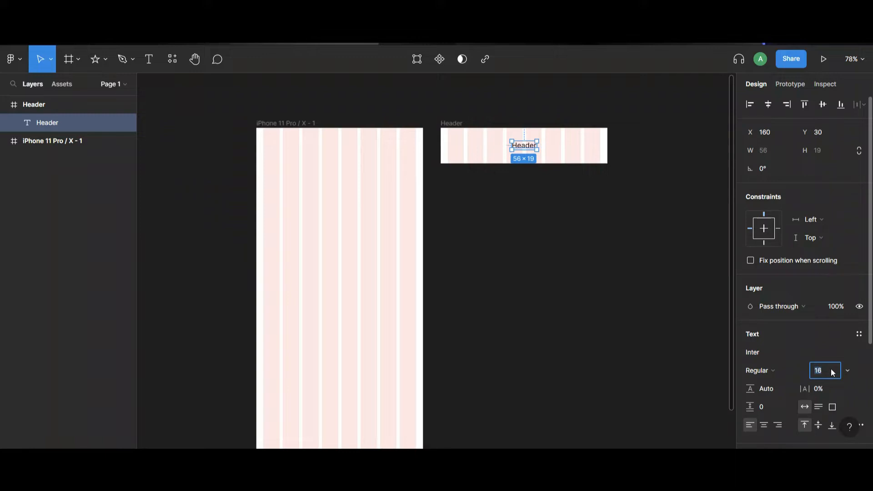
pyautogui.write('32')
pyautogui.press('Return')
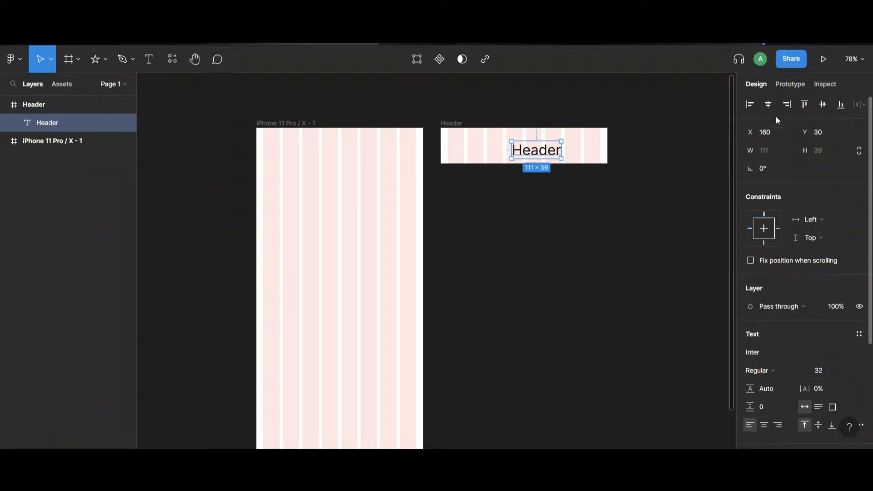
pyautogui.click(768, 105)
pyautogui.click(824, 105)
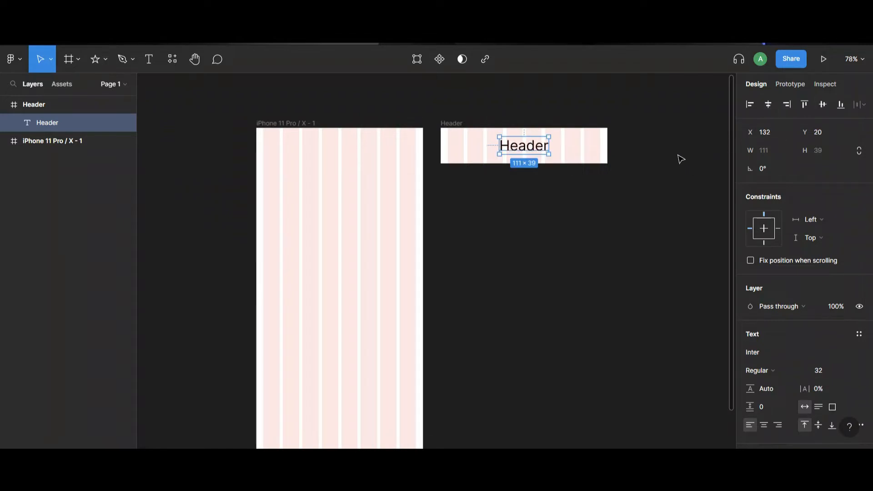
# Move the Header frame into the phone frame, flush with its top edge at X 0, Y 0.
pyautogui.click(671, 205)
pyautogui.click(443, 132)
pyautogui.moveTo(555, 150); pyautogui.dragTo(393, 151)
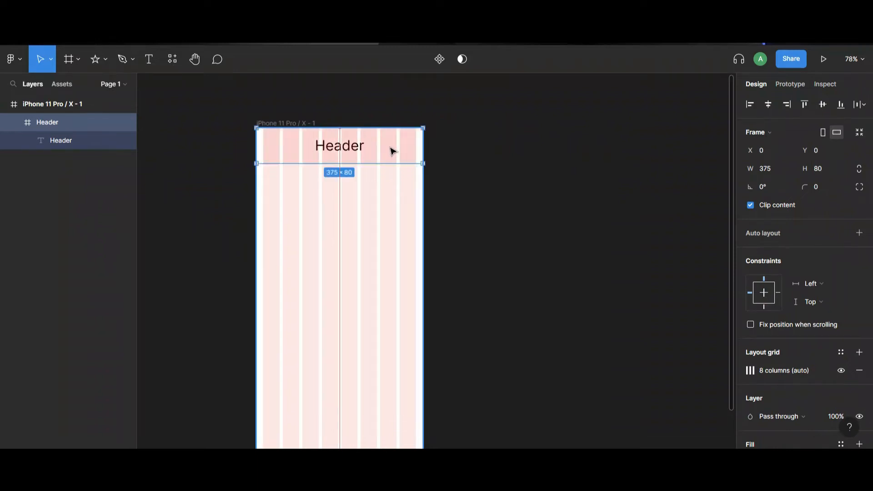
pyautogui.click(499, 153)
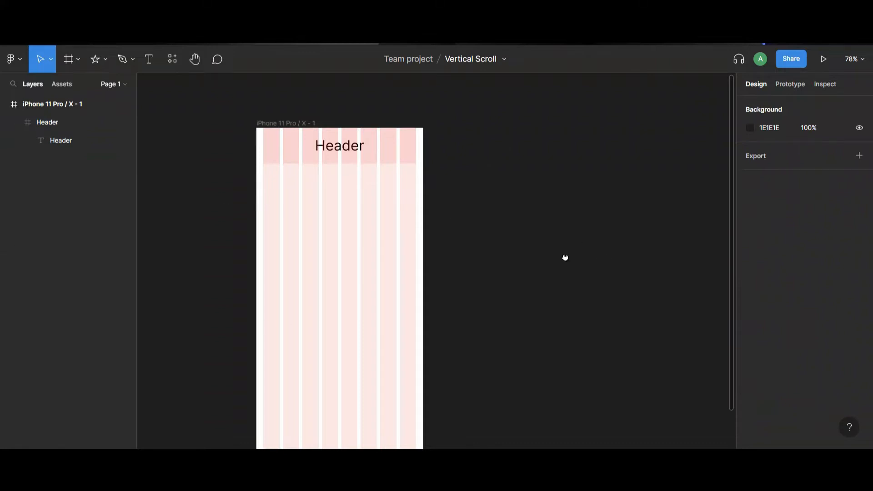
# Draw a rectangle of about 168 × 134 below the header, spanning the four left columns of the phone frame.
pyautogui.moveTo(566, 258); pyautogui.dragTo(590, 250)
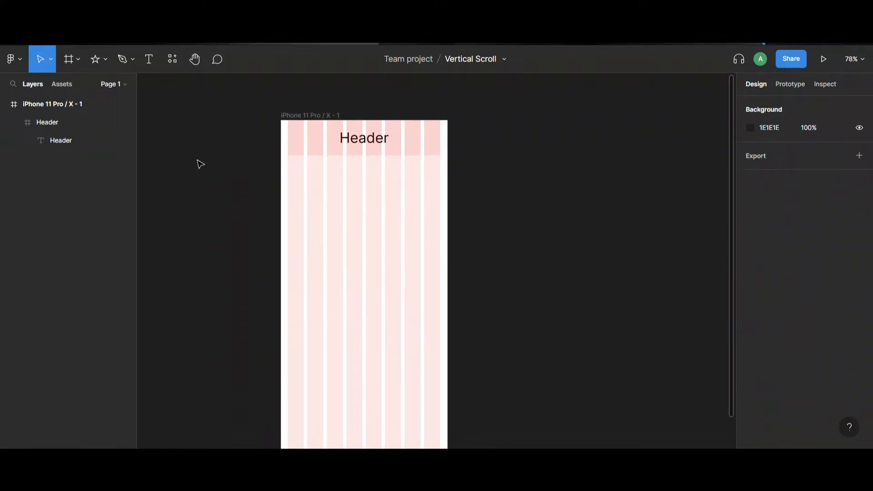
pyautogui.click(97, 54)
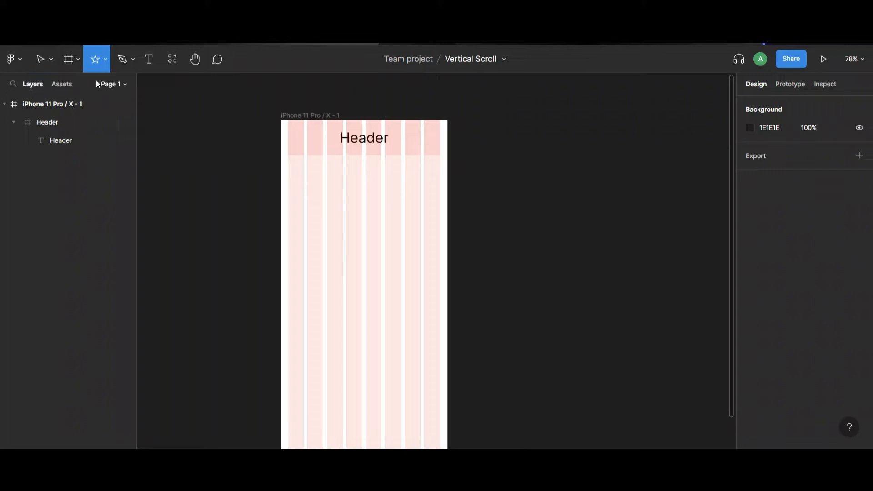
pyautogui.click(105, 56)
pyautogui.click(101, 89)
pyautogui.moveTo(288, 178)
pyautogui.mouseDown()
pyautogui.moveTo(365, 245)
pyautogui.moveTo(356, 240)
pyautogui.moveTo(363, 237)
pyautogui.mouseUp()
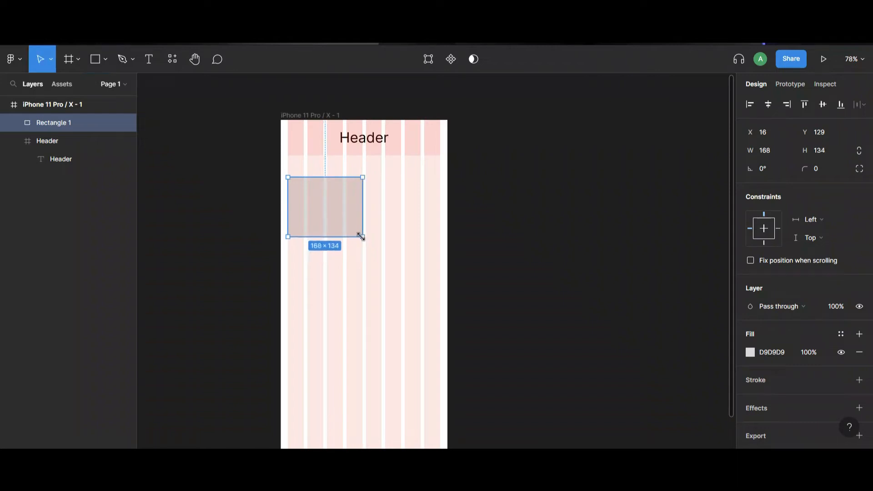
# Set the rectangle's corner radius to 16.
pyautogui.moveTo(544, 242); pyautogui.dragTo(573, 277)
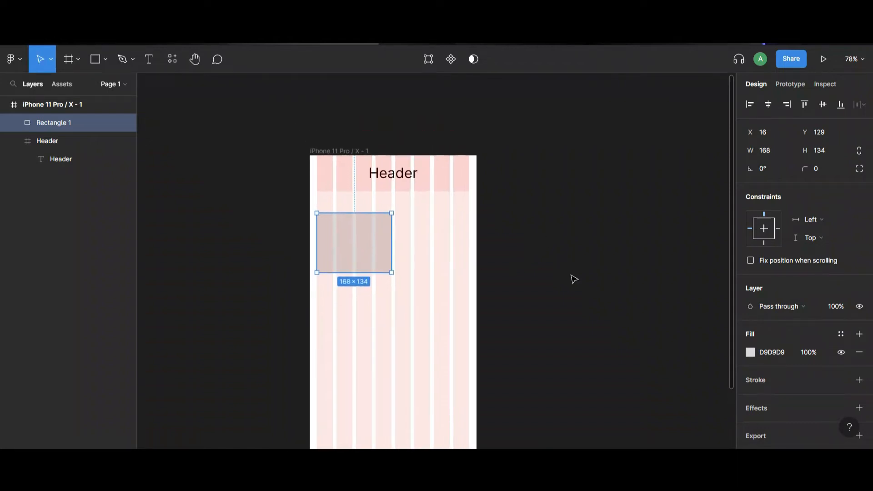
pyautogui.click(831, 169)
pyautogui.write('16')
pyautogui.press('Return')
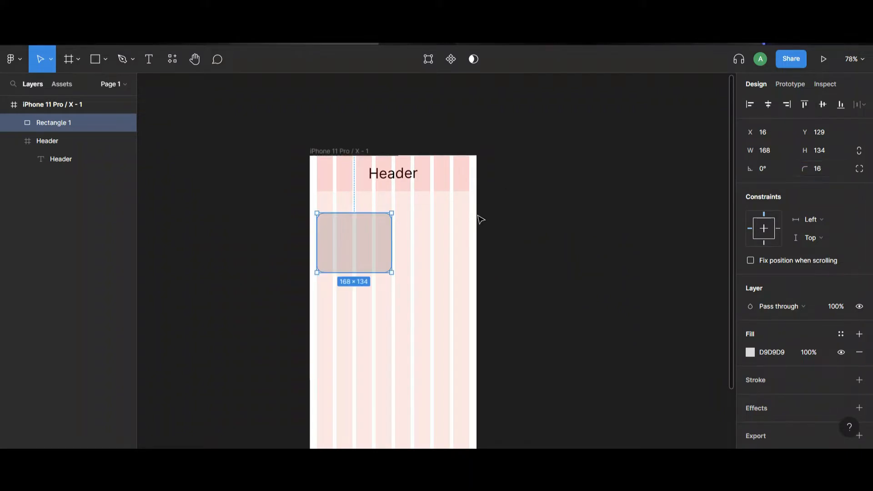
# Fill the rectangle with the living-room photo with large windows from the Unsplash plugin's interior category.
pyautogui.moveTo(540, 255); pyautogui.dragTo(493, 255)
pyautogui.rightClick(501, 235)
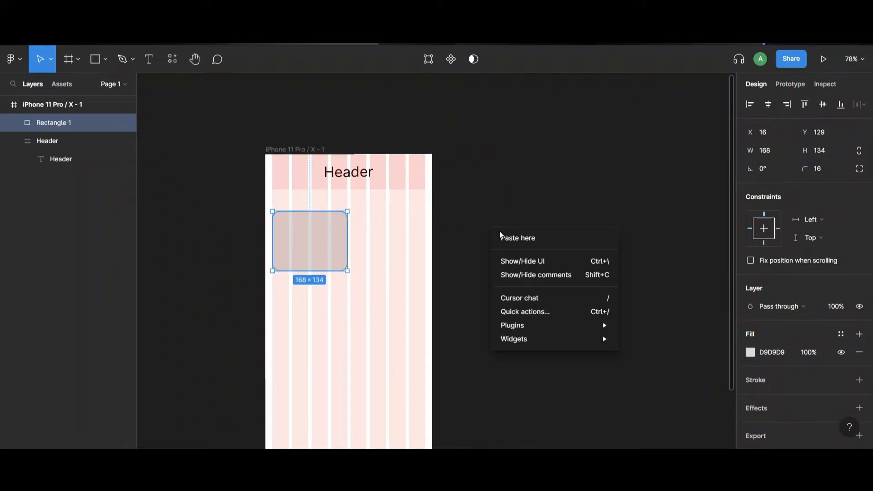
pyautogui.click(671, 145)
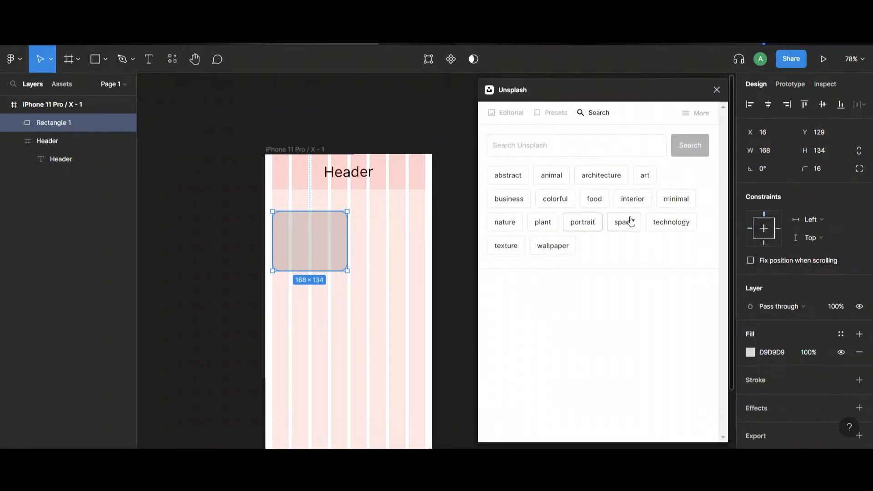
pyautogui.click(637, 203)
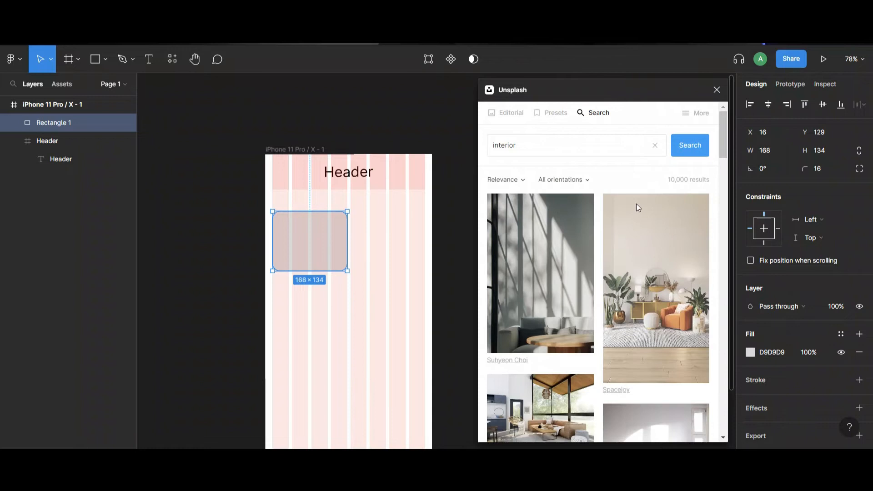
pyautogui.scroll(-4, 580, 326)
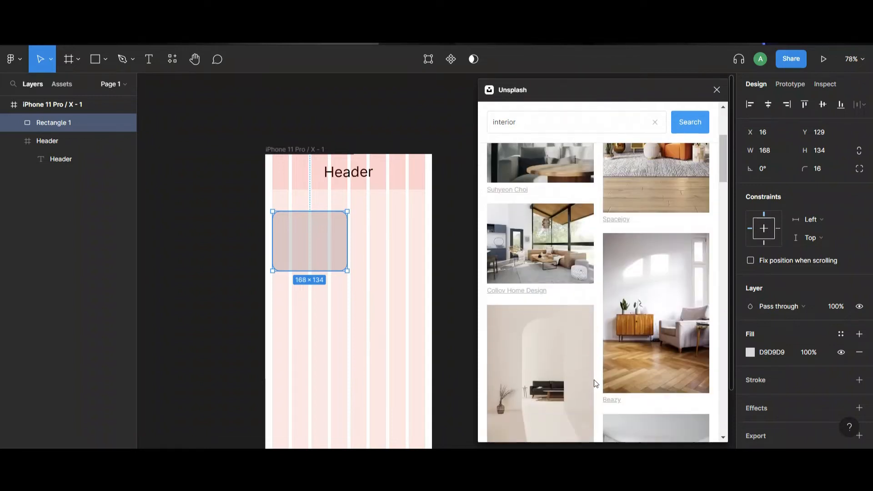
pyautogui.click(535, 228)
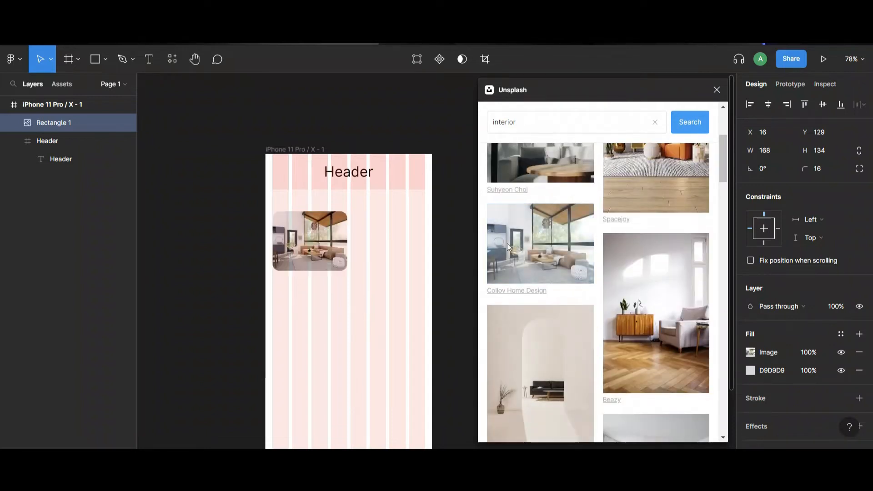
pyautogui.click(716, 90)
# Add the text "Patio" at font size 16 below the photo, aligned with the photo's left edge.
pyautogui.click(149, 59)
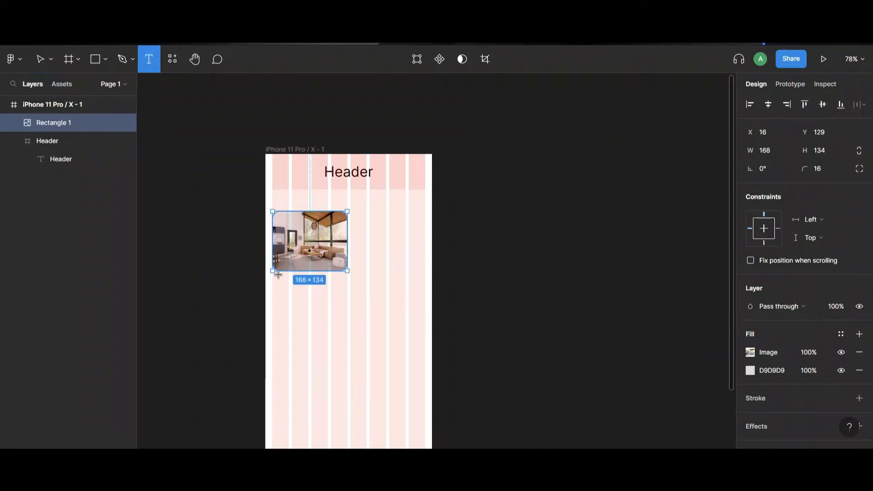
pyautogui.click(273, 280)
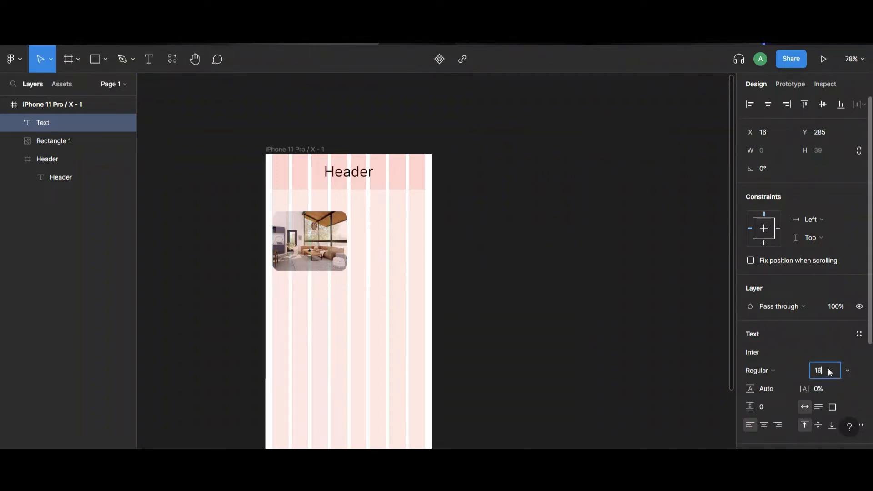
pyautogui.hotkey('ctrl', '+')
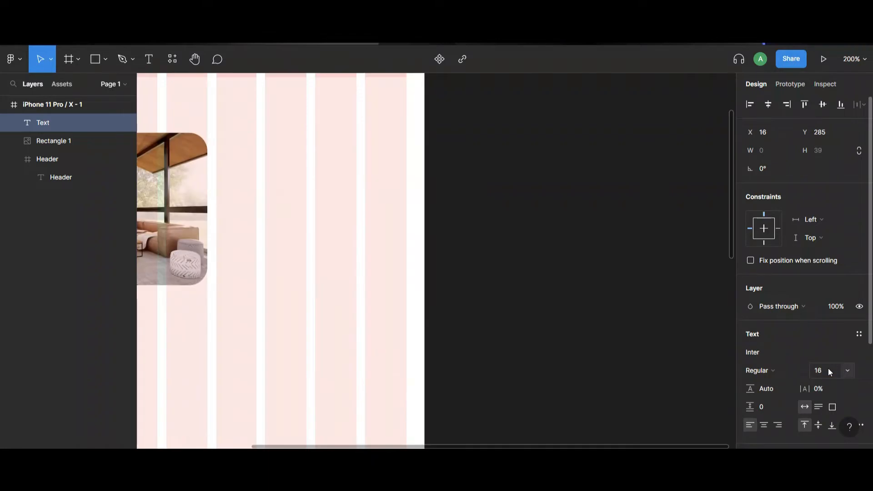
pyautogui.moveTo(419, 325); pyautogui.dragTo(664, 310)
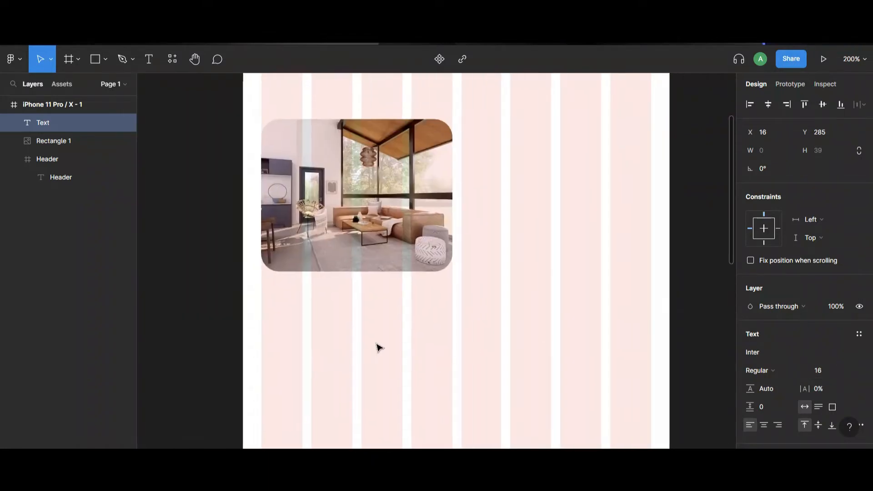
pyautogui.write('Patio')
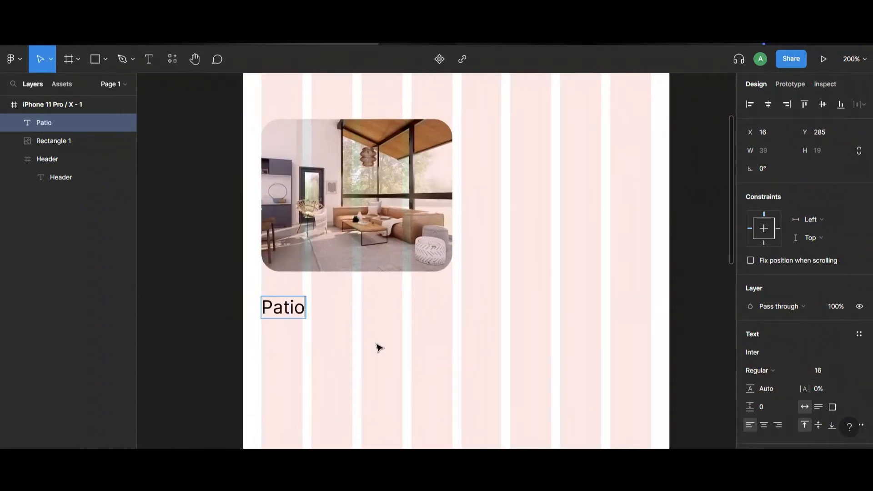
pyautogui.press('Escape')
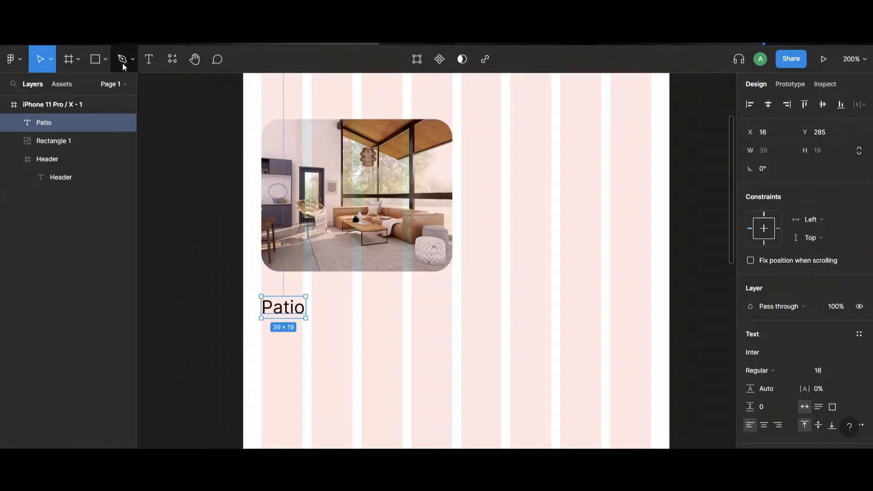
# Draw a star of about 29 × 29 below the Patio text.
pyautogui.click(103, 61)
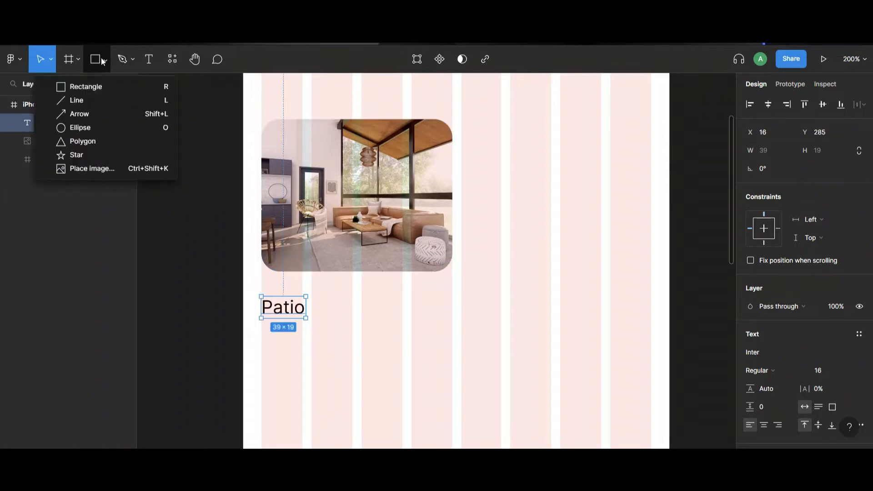
pyautogui.click(75, 154)
pyautogui.moveTo(266, 336)
pyautogui.mouseDown()
pyautogui.moveTo(285, 351)
pyautogui.moveTo(286, 371)
pyautogui.mouseUp()
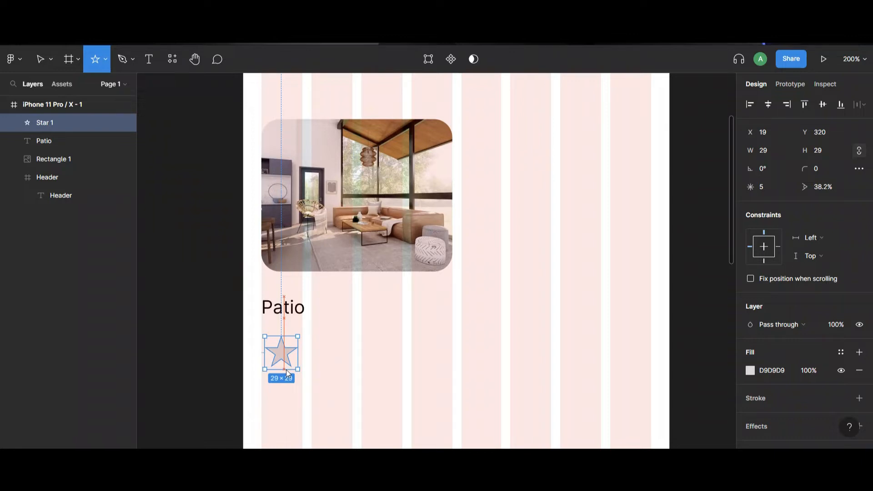
pyautogui.moveTo(286, 370); pyautogui.dragTo(286, 370)
# Resize the star to 8 × 8 and move it just under the Patio text to X 16, Y 309.
pyautogui.click(787, 153)
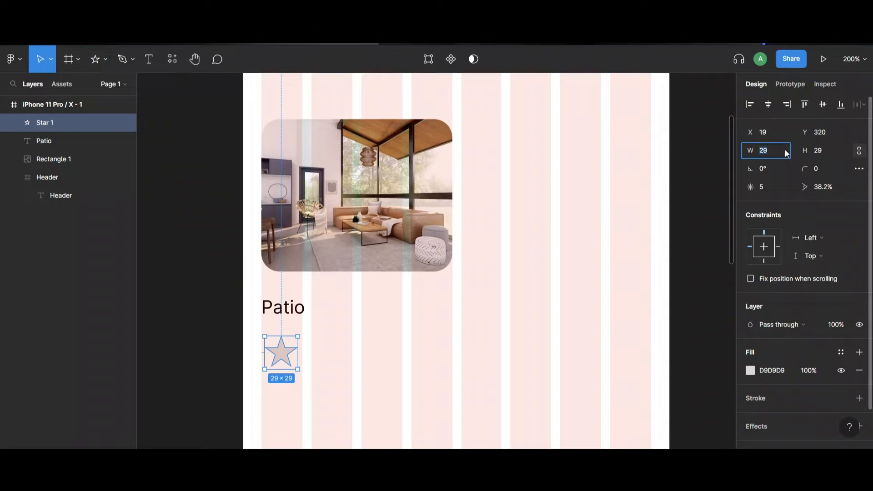
pyautogui.press('Return')
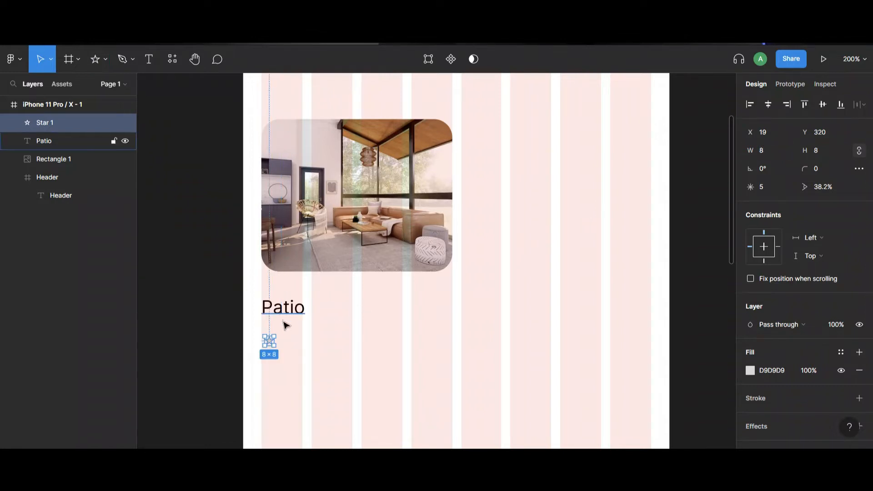
pyautogui.moveTo(268, 344); pyautogui.dragTo(267, 334)
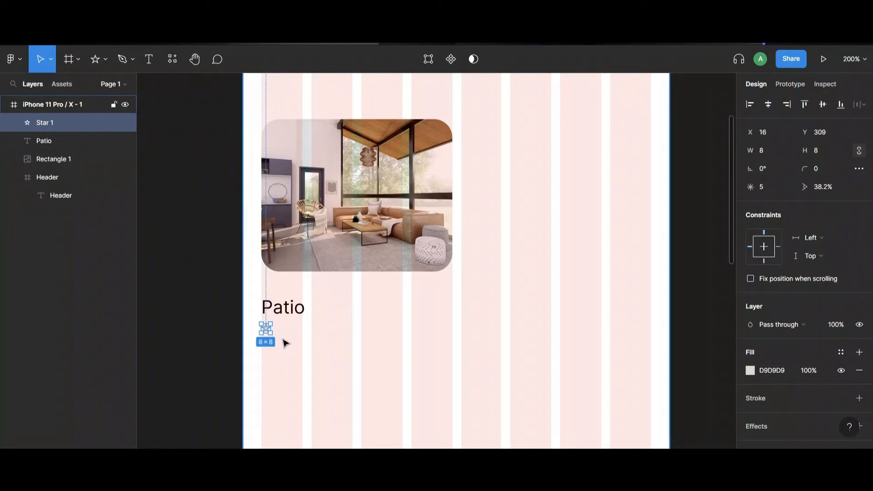
# Duplicate the star four times to form a horizontal row of five adjoining stars under Patio.
pyautogui.hotkey('ctrl', 'd')
pyautogui.moveTo(269, 333); pyautogui.dragTo(283, 336)
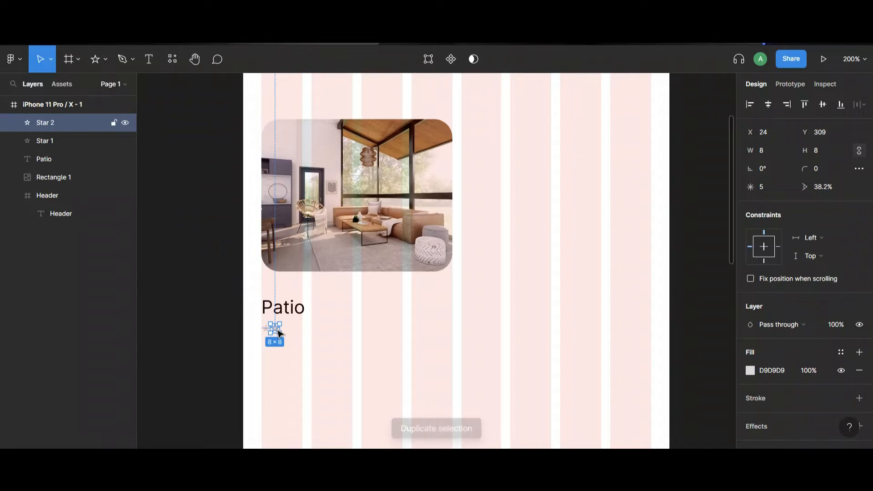
pyautogui.hotkey('ctrl', 'd')
pyautogui.hotkey('ctrl', 'd')
pyautogui.hotkey('ctrl', 'd')
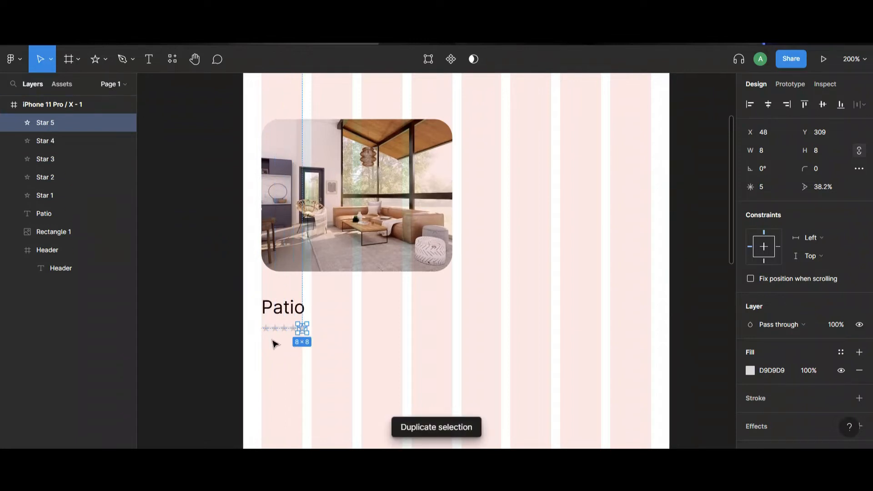
# Set the horizontal spacing between all five stars to 2.
pyautogui.keyDown('shift'); pyautogui.click(268, 331); pyautogui.keyUp('shift')
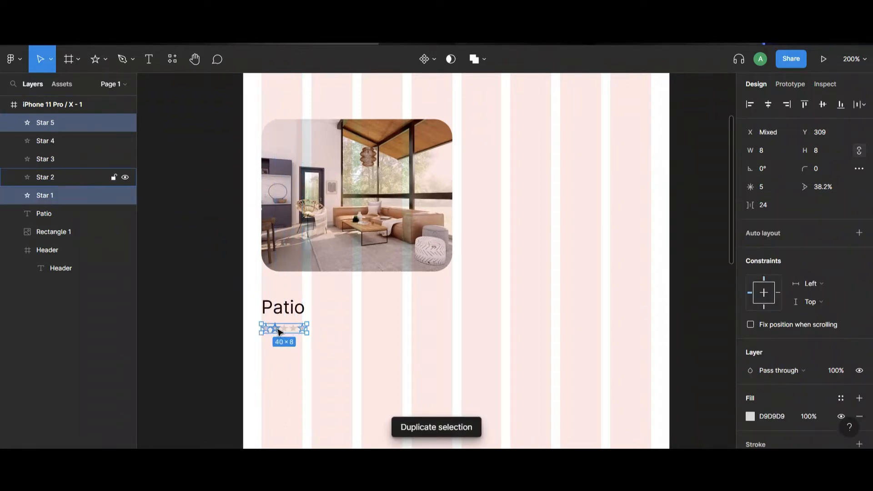
pyautogui.keyDown('shift'); pyautogui.click(284, 333); pyautogui.keyUp('shift')
pyautogui.keyDown('shift'); pyautogui.click(285, 335); pyautogui.keyUp('shift')
pyautogui.keyDown('shift'); pyautogui.click(296, 335); pyautogui.keyUp('shift')
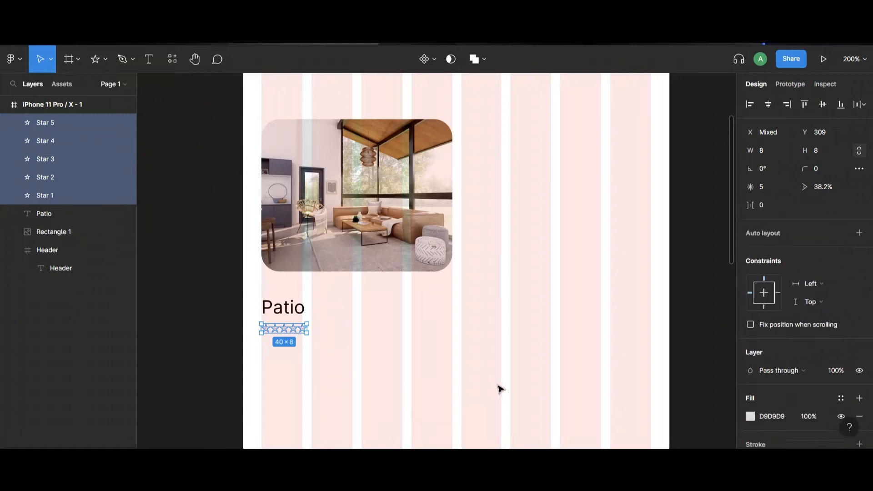
pyautogui.click(783, 209)
pyautogui.write('2')
pyautogui.press('Return')
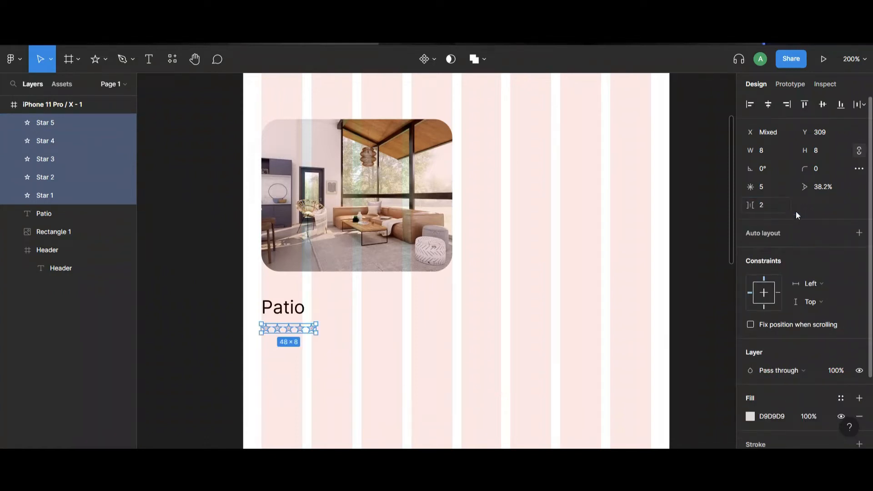
# Change the fill of the five stars to light orange FBC99B.
pyautogui.scroll(-3, 785, 387)
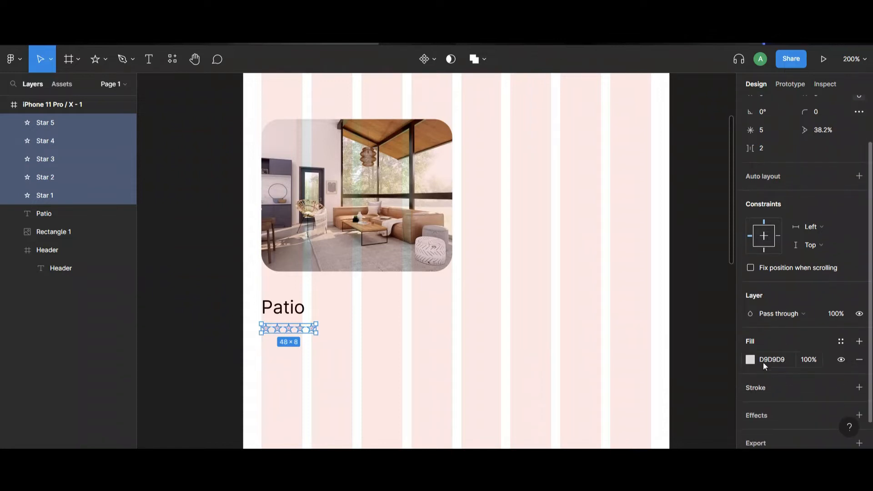
pyautogui.click(750, 359)
pyautogui.moveTo(639, 322); pyautogui.dragTo(645, 322)
pyautogui.moveTo(600, 187); pyautogui.dragTo(728, 201)
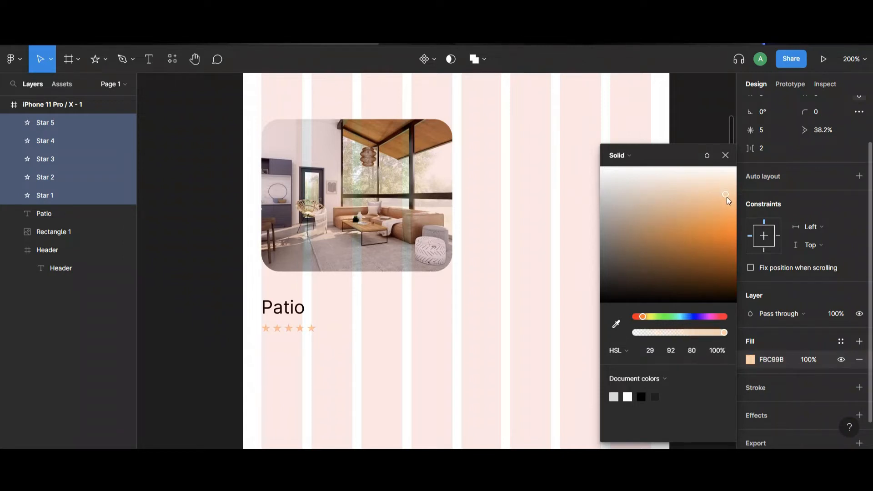
pyautogui.click(726, 156)
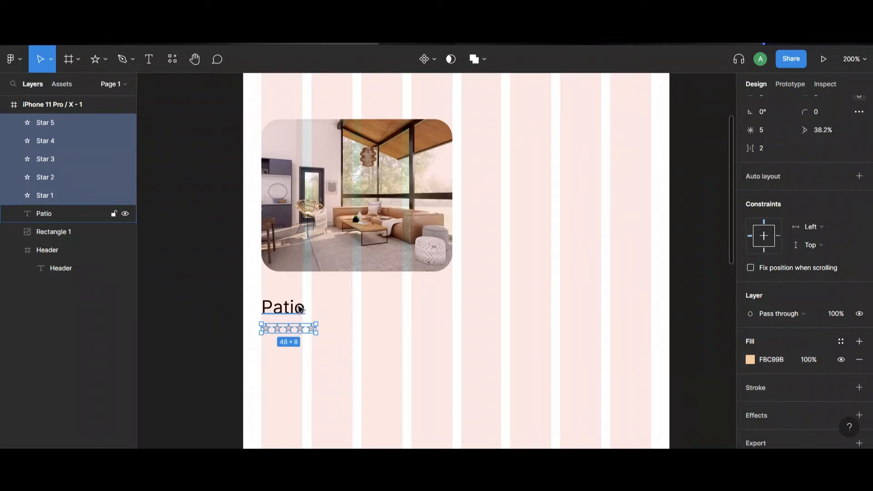
# Wrap the five stars in an auto layout frame and rename it Rating.
pyautogui.hotkey('shift', 'a')
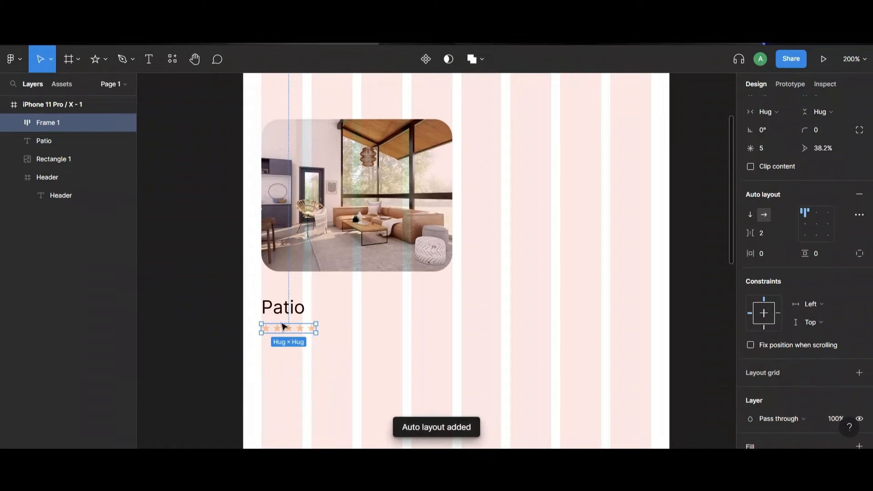
pyautogui.doubleClick(50, 122)
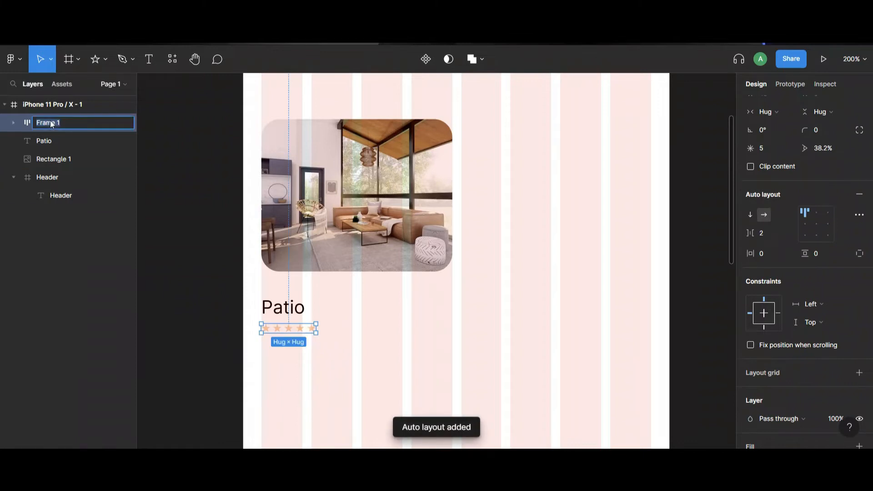
pyautogui.write('Rati')
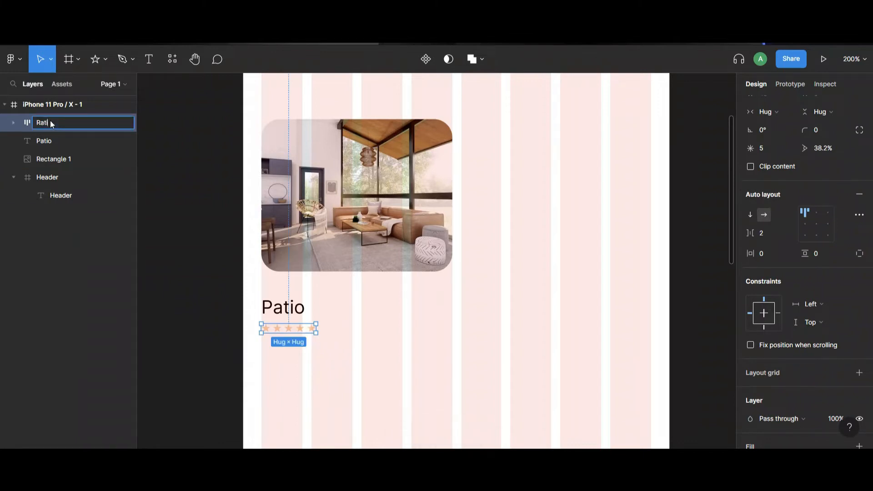
pyautogui.write('ng')
pyautogui.press('Return')
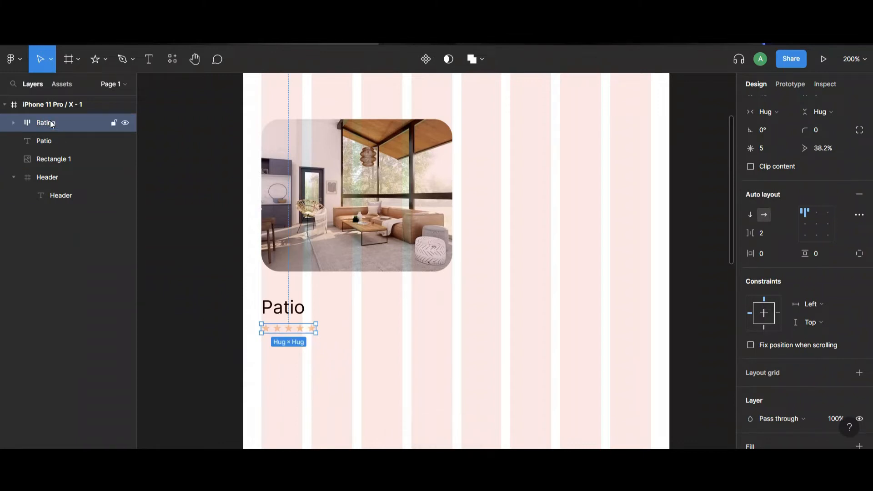
# Combine the Patio text and the Rating frame in a vertical auto layout and rename it Name.
pyautogui.keyDown('shift'); pyautogui.click(278, 307); pyautogui.keyUp('shift')
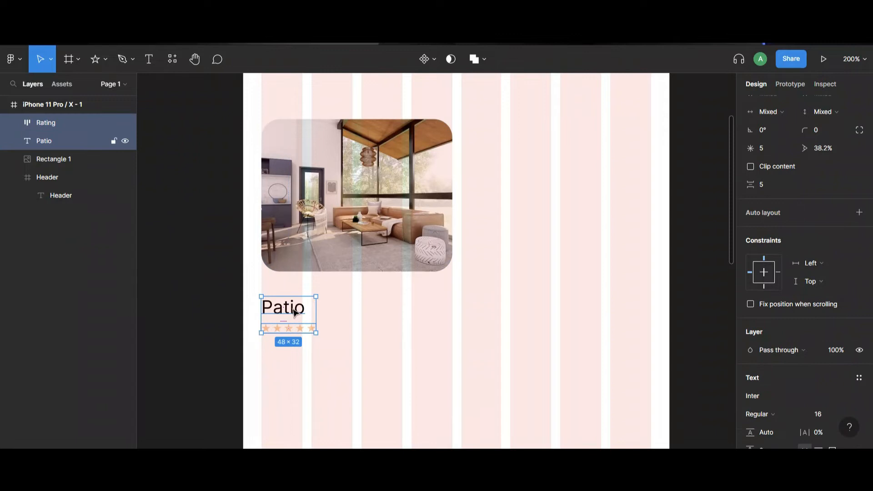
pyautogui.hotkey('shift', 'a')
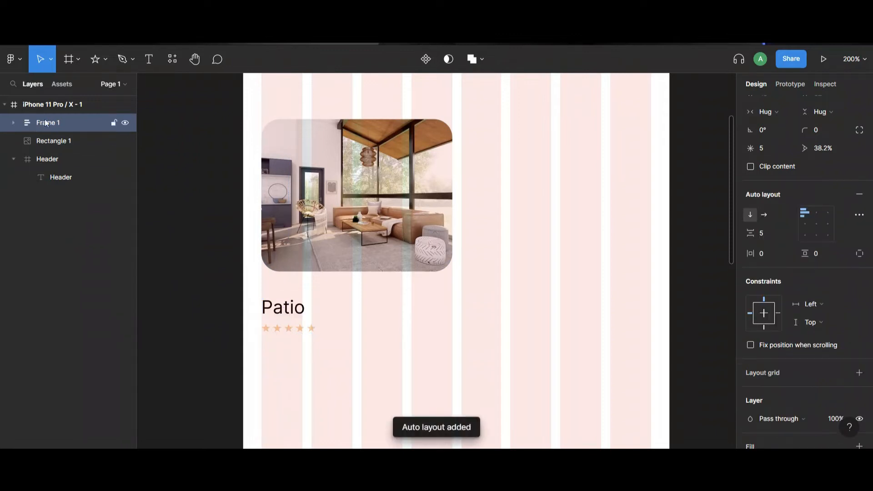
pyautogui.doubleClick(60, 122)
pyautogui.write('Name')
pyautogui.press('Return')
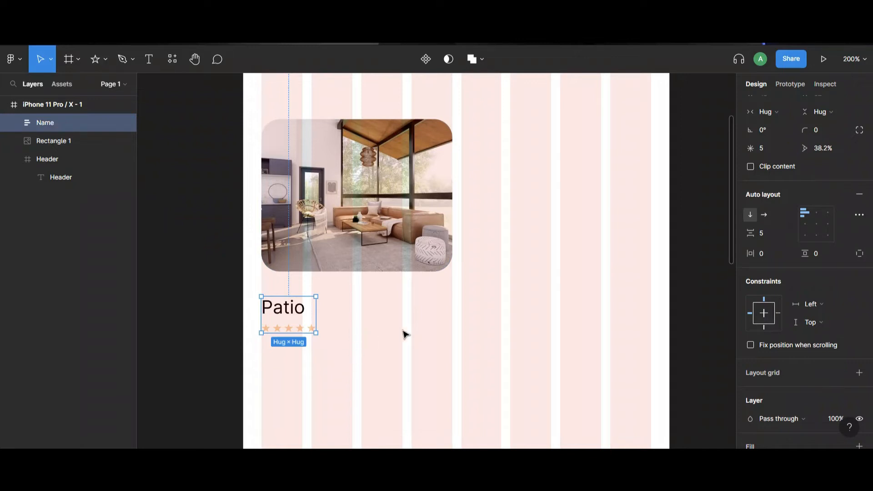
# Set the Name frame's vertical auto layout spacing to 4.
pyautogui.click(775, 232)
pyautogui.write('4')
pyautogui.press('Return')
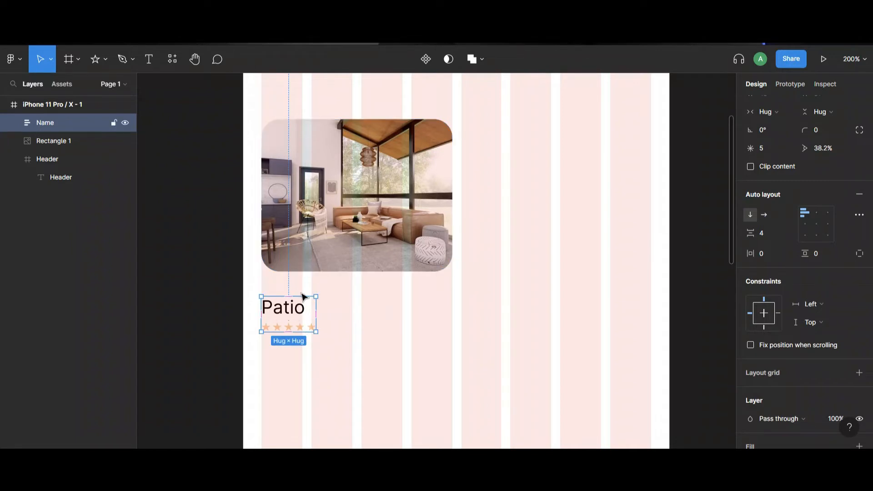
# Combine the photo and the Name frame in a vertical auto layout named Item, with item spacing of 8.
pyautogui.keyDown('shift'); pyautogui.click(311, 263); pyautogui.keyUp('shift')
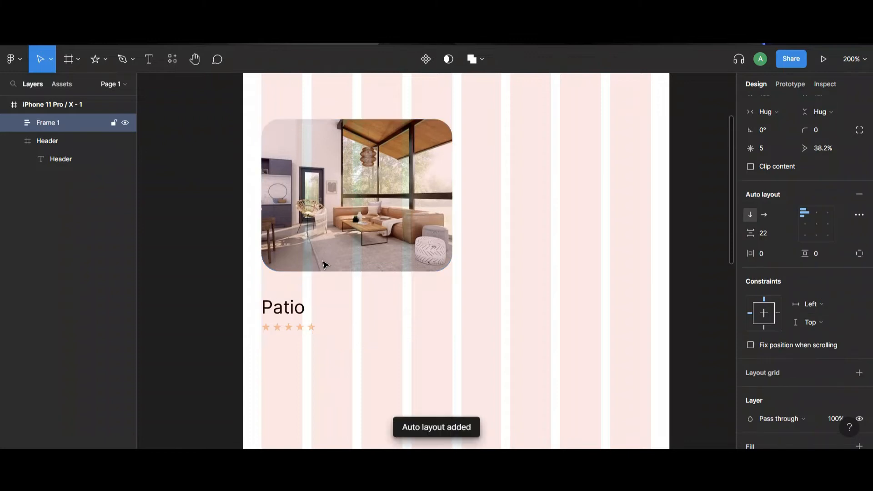
pyautogui.doubleClick(56, 122)
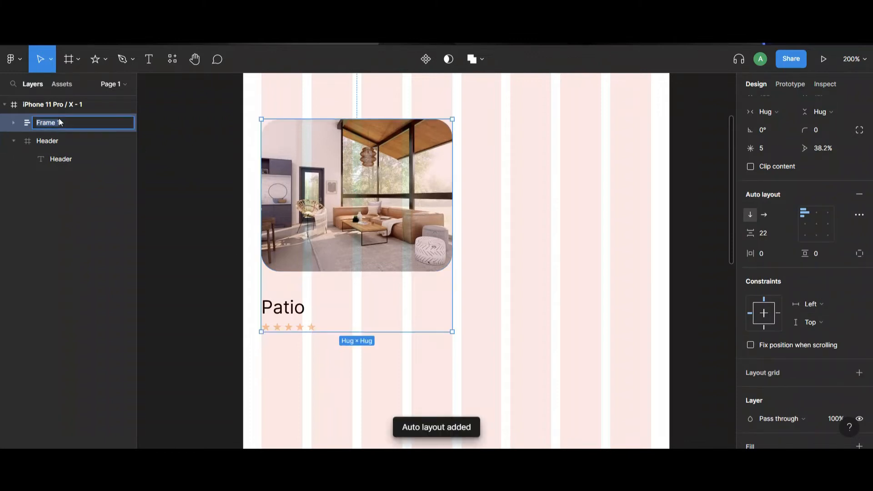
pyautogui.write('Item')
pyautogui.press('Return')
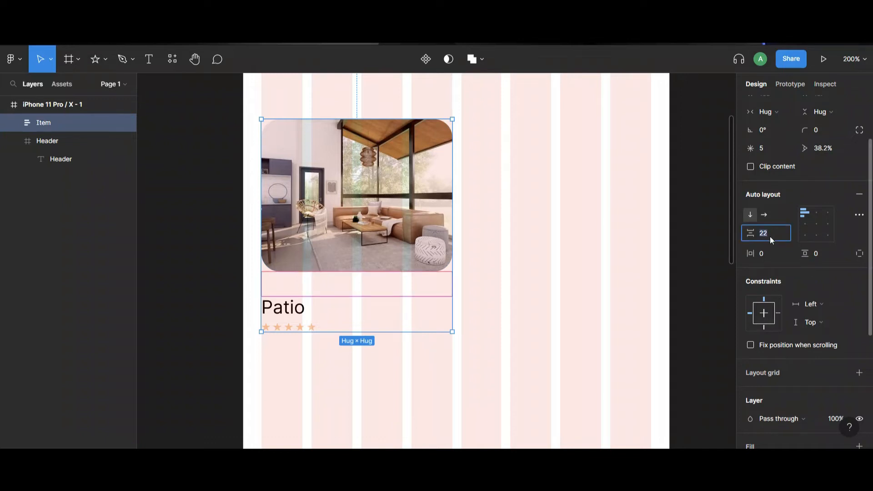
pyautogui.write('8')
pyautogui.press('Return')
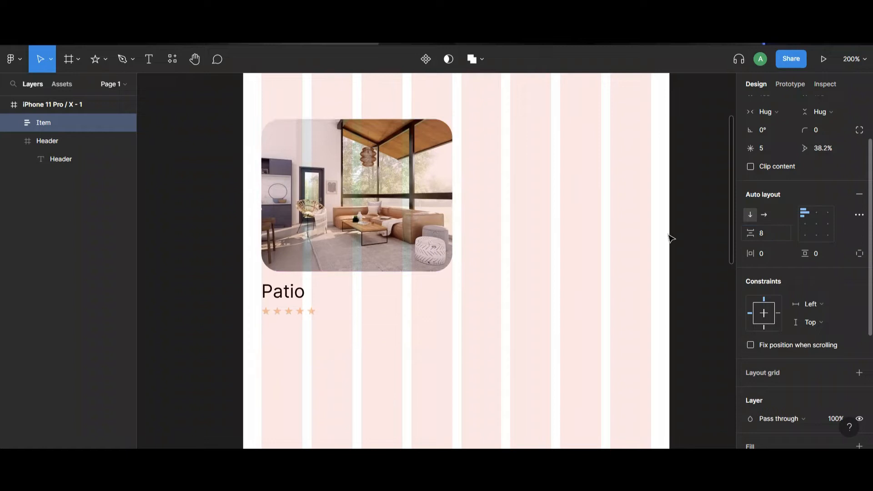
# Duplicate the Item card and place the copy beside the original at X 192, Y 129, over the four right columns.
pyautogui.click(505, 271)
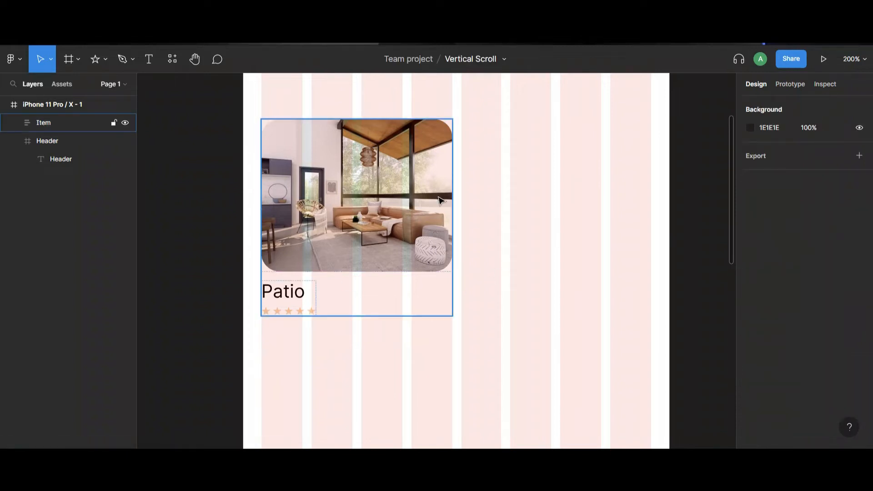
pyautogui.click(371, 227)
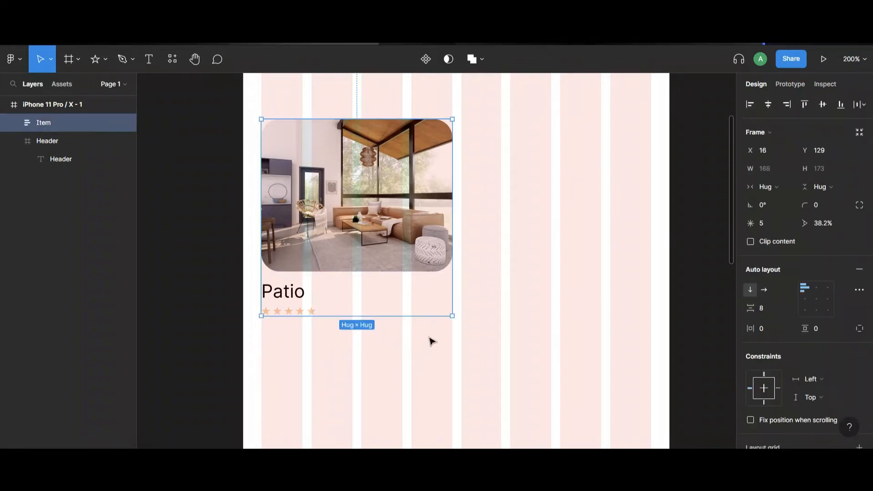
pyautogui.hotkey('ctrl', 'd')
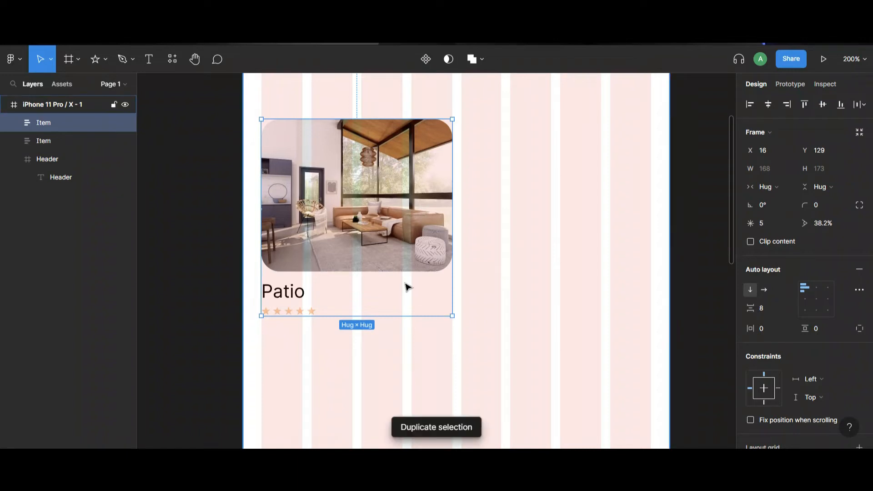
pyautogui.moveTo(352, 194); pyautogui.dragTo(551, 198)
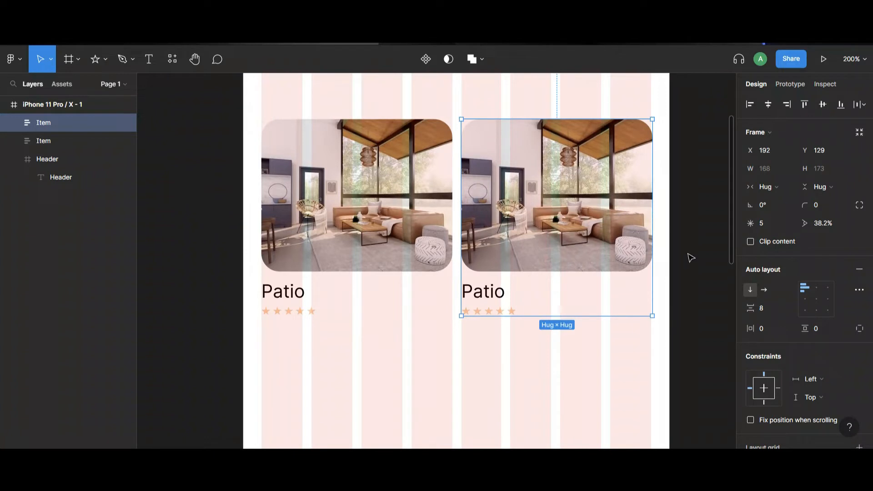
# Move the copied Item card to X 191, then select its photo and open the Unsplash plugin.
pyautogui.press('Left')
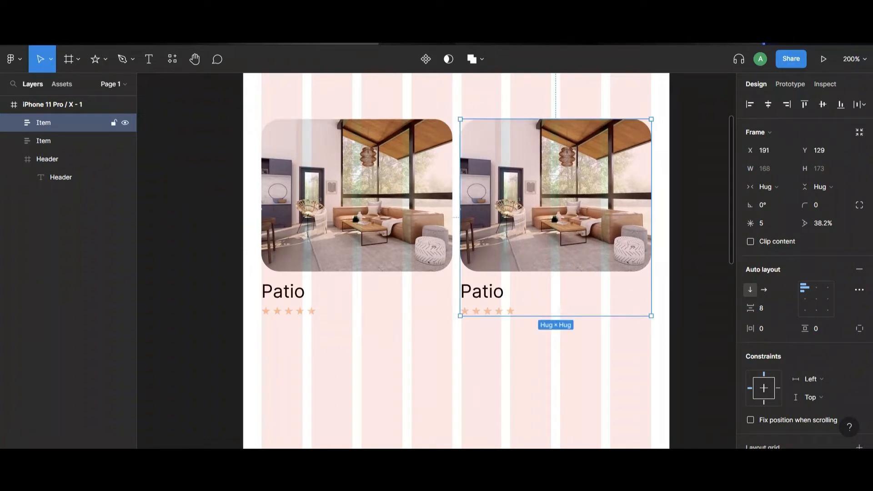
pyautogui.moveTo(410, 338); pyautogui.dragTo(340, 270)
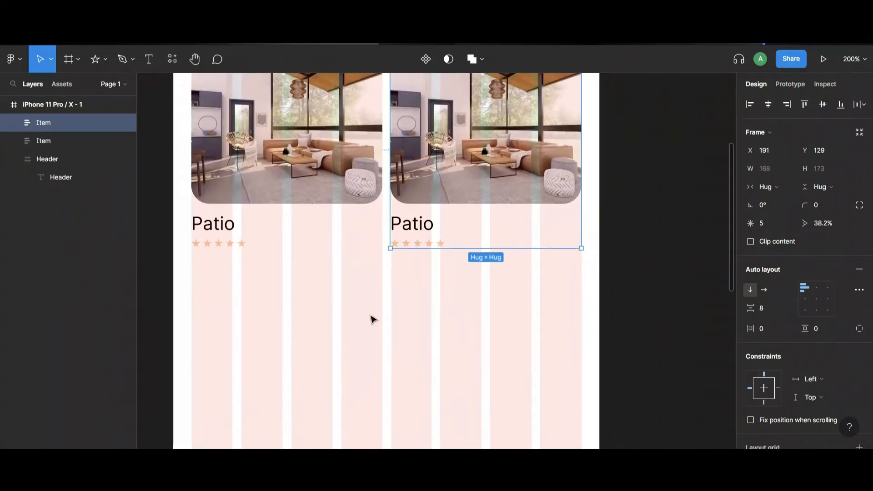
pyautogui.doubleClick(490, 152)
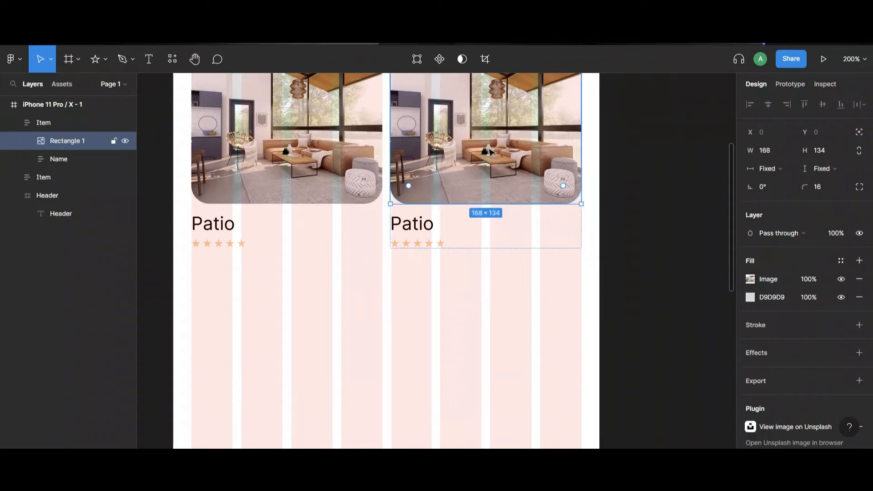
pyautogui.moveTo(384, 209); pyautogui.dragTo(302, 315)
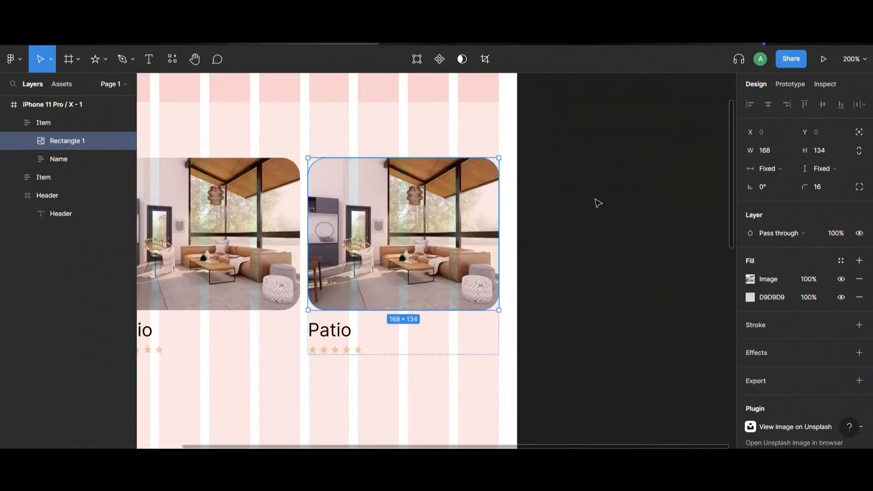
pyautogui.rightClick(597, 174)
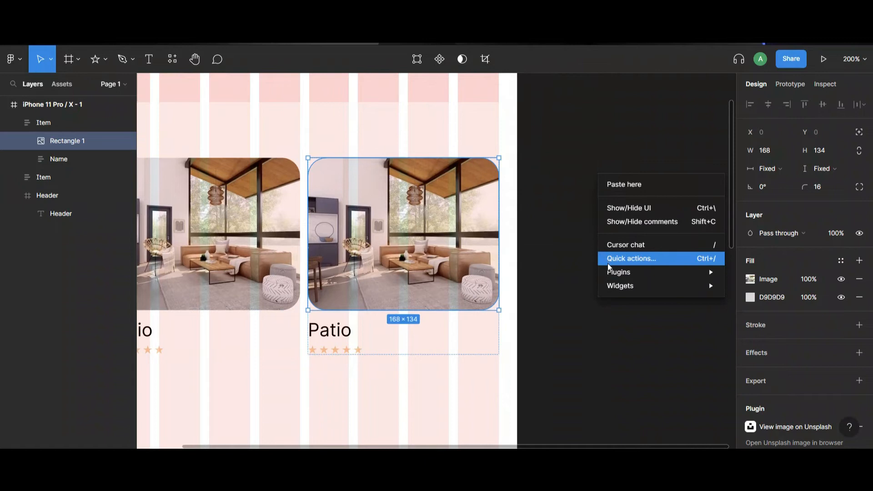
pyautogui.moveTo(637, 272)
pyautogui.moveTo(523, 249)
pyautogui.click(459, 88)
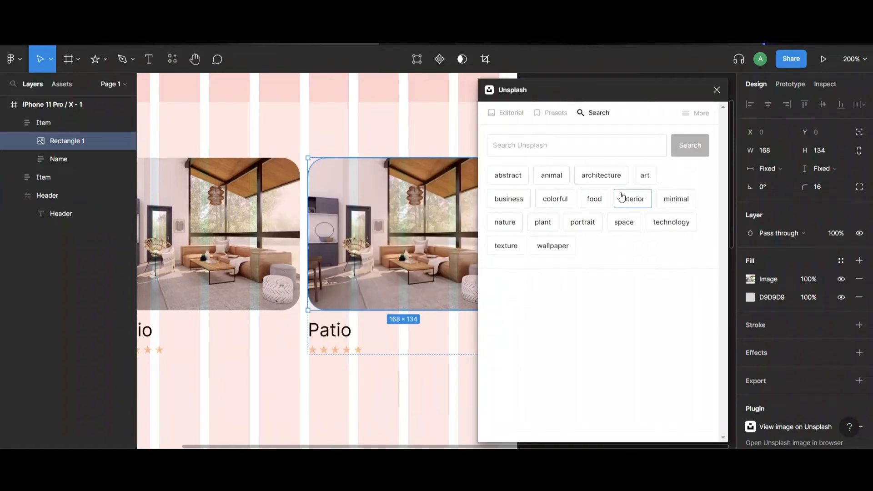
# Replace the copied card's photo with the modern bedroom image from Unsplash's interior category and close the plugin.
pyautogui.click(632, 197)
pyautogui.scroll(-10, 585, 281)
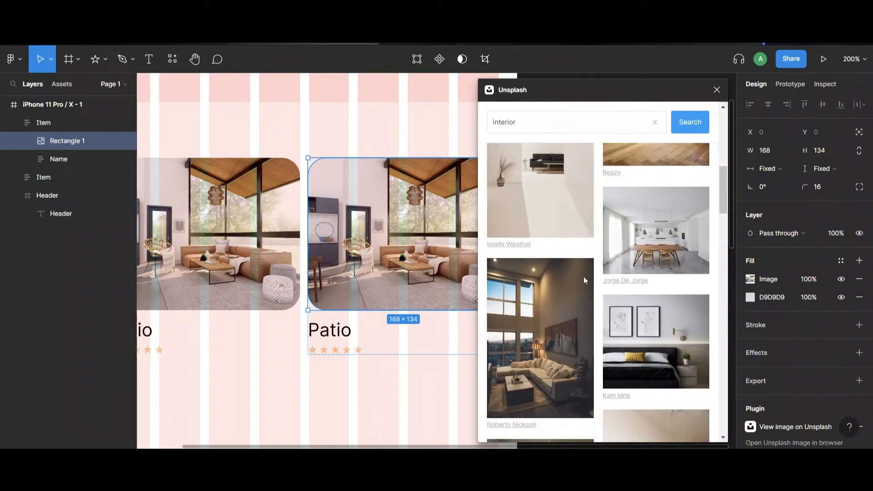
pyautogui.scroll(-10, 583, 277)
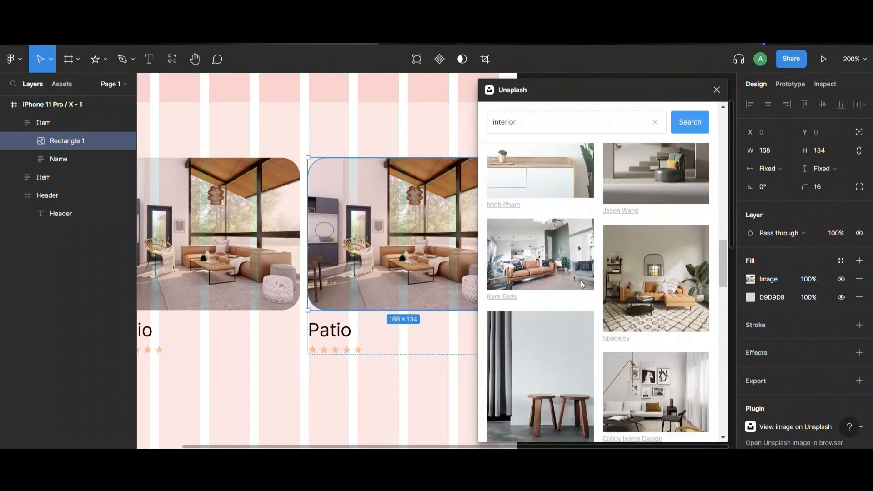
pyautogui.scroll(-5, 581, 280)
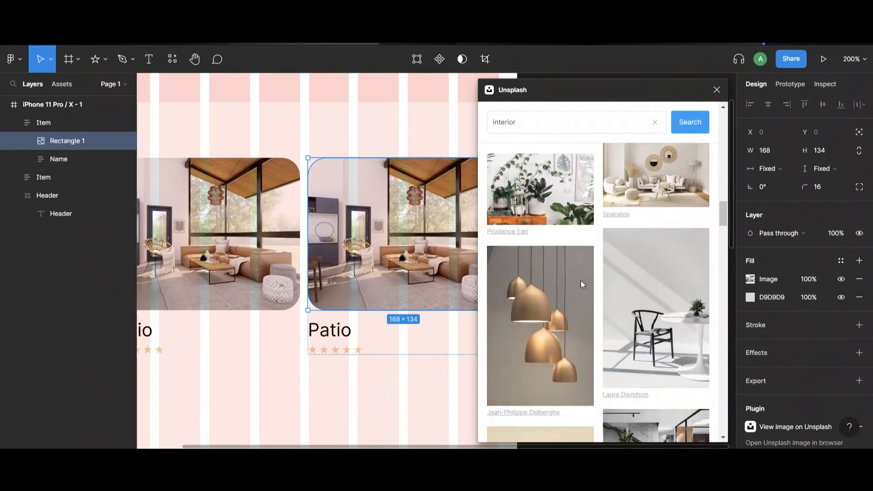
pyautogui.scroll(-3, 581, 280)
pyautogui.scroll(-3, 581, 280)
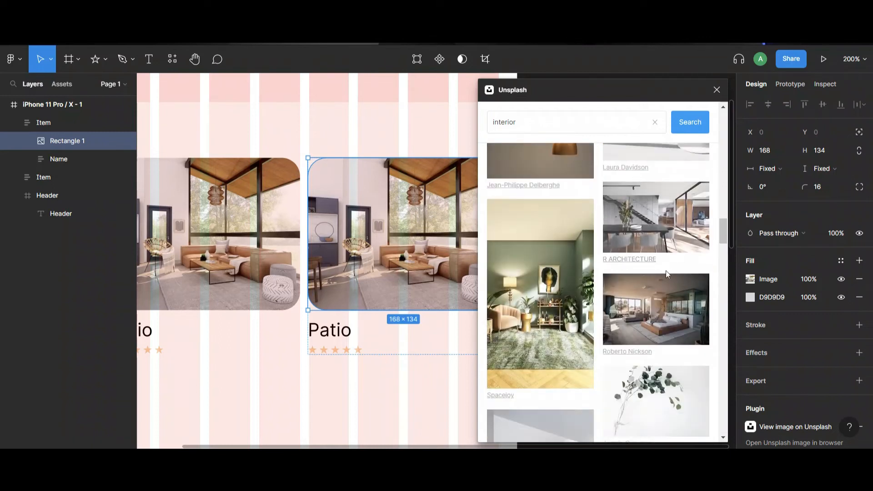
pyautogui.click(660, 301)
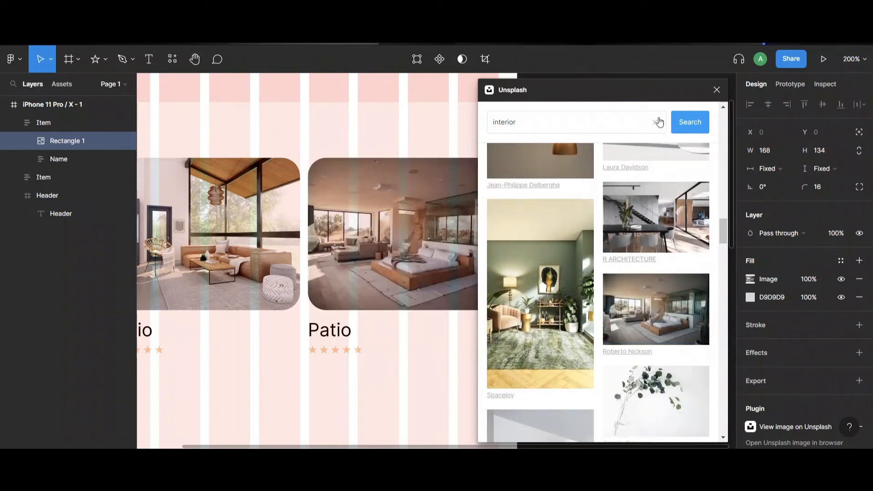
pyautogui.click(717, 90)
# Change the second card's title text to Bedroom.
pyautogui.click(335, 334)
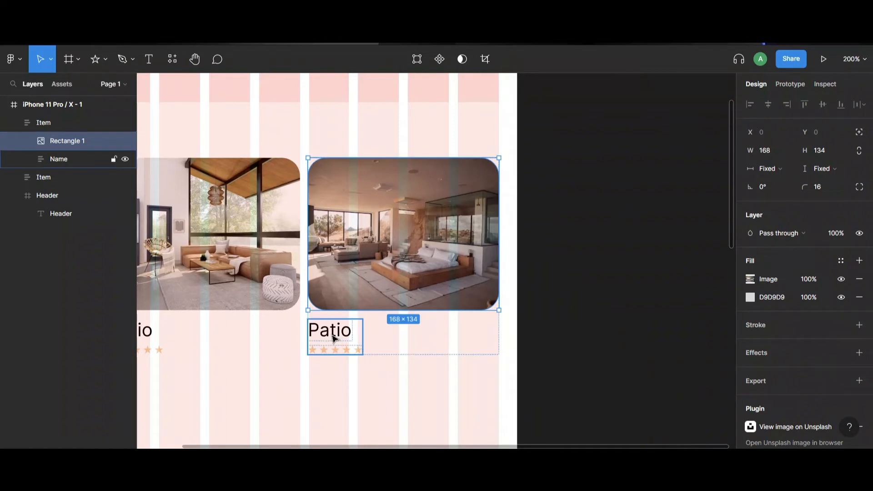
pyautogui.doubleClick(334, 337)
pyautogui.doubleClick(333, 335)
pyautogui.write('B')
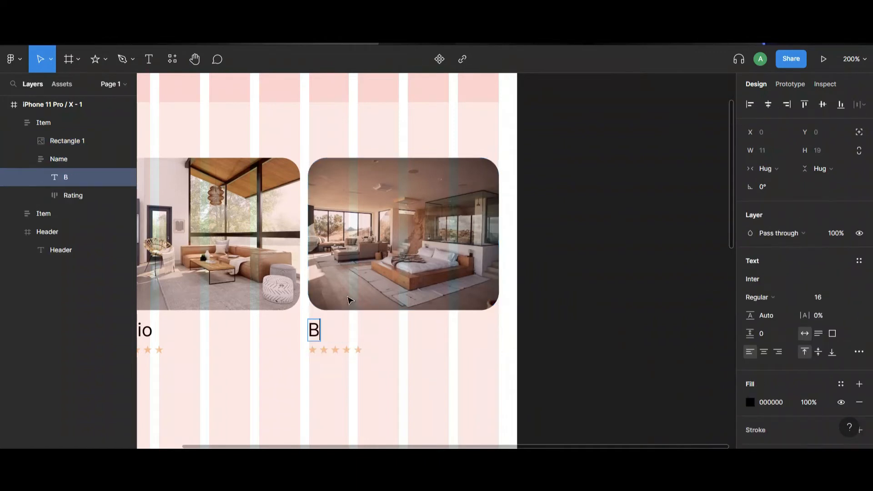
pyautogui.write('edroo')
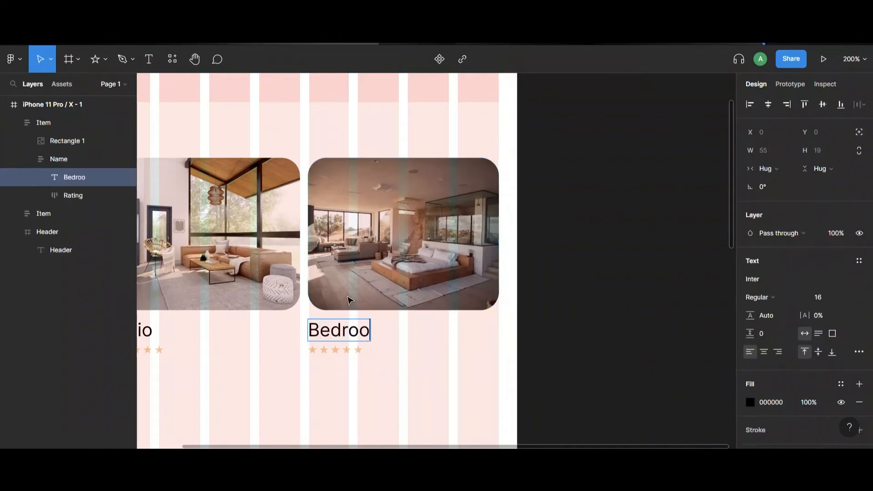
pyautogui.write('m')
pyautogui.press('Escape')
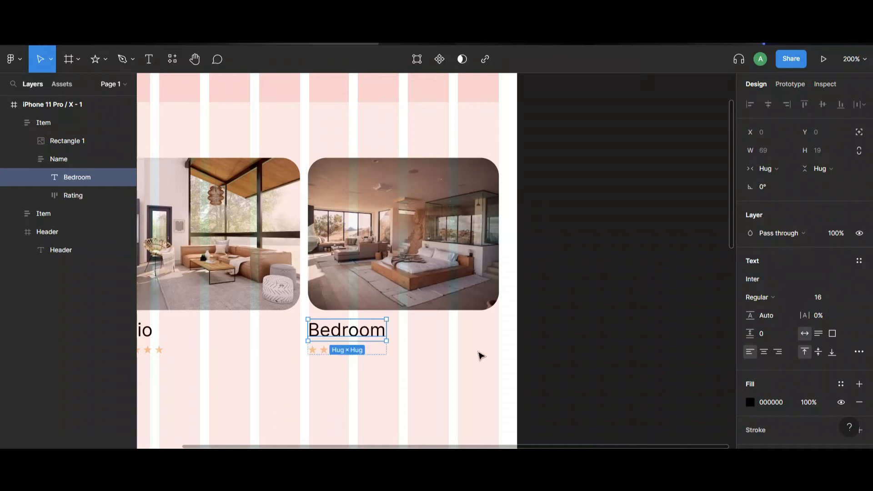
# Duplicate the Header frame and place the copy at the bottom edge of the iPhone frame at X 0, Y 732.
pyautogui.hscroll(-2, 558, 317)
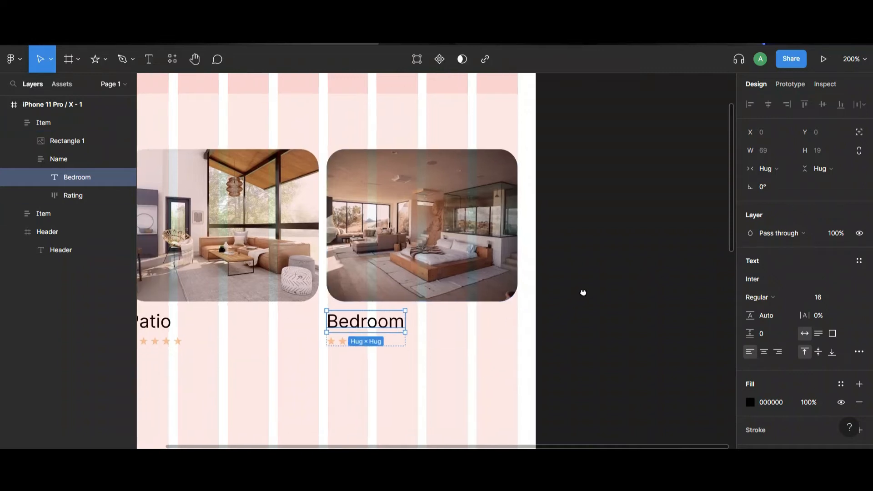
pyautogui.hotkey('shift', '0')
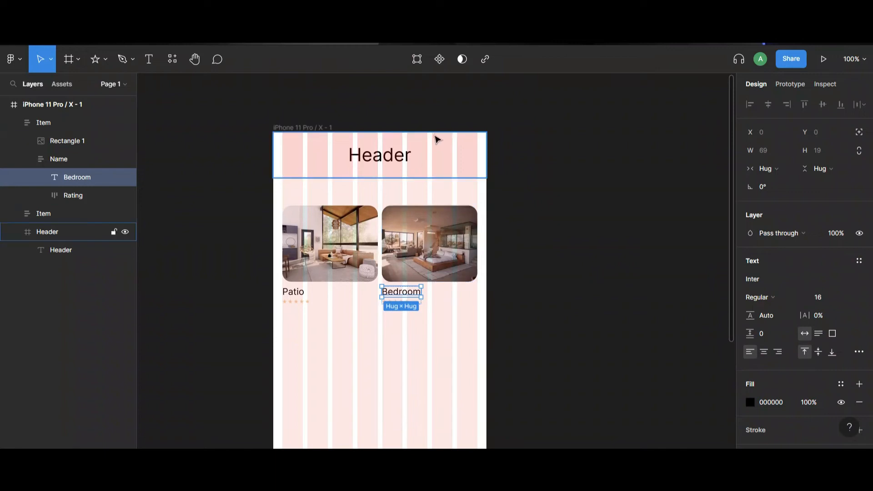
pyautogui.click(434, 154)
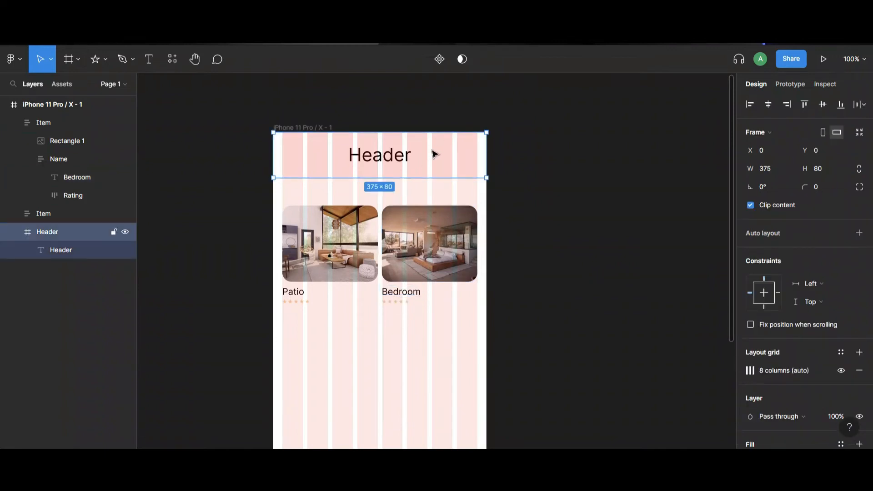
pyautogui.hotkey('ctrl', 'd')
pyautogui.moveTo(432, 151); pyautogui.dragTo(442, 417)
pyautogui.scroll(-5, 540, 362)
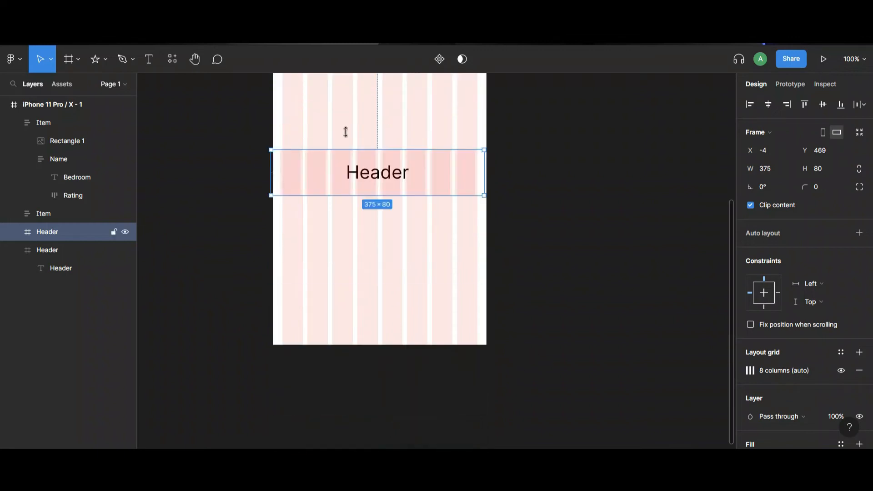
pyautogui.moveTo(364, 172); pyautogui.dragTo(369, 317)
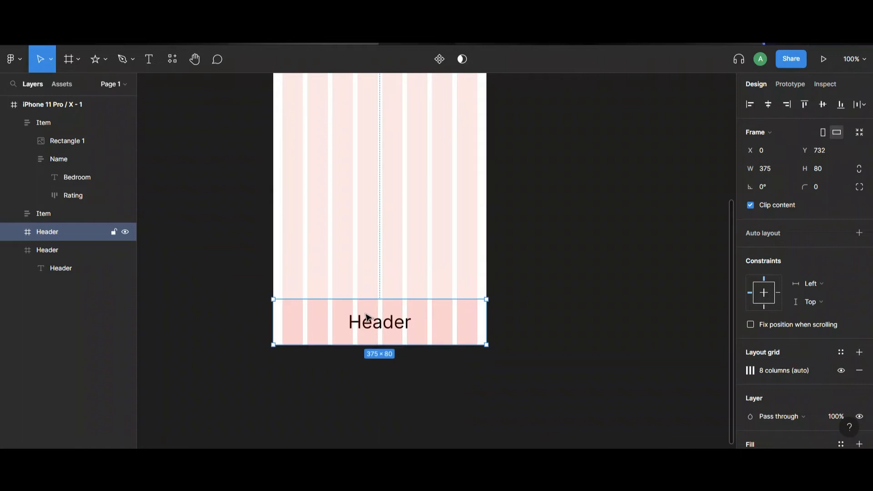
# Change the duplicated frame's text to Footer and centre it horizontally and vertically in its frame.
pyautogui.click(385, 327)
pyautogui.doubleClick(386, 327)
pyautogui.write('Footer')
pyautogui.press('Escape')
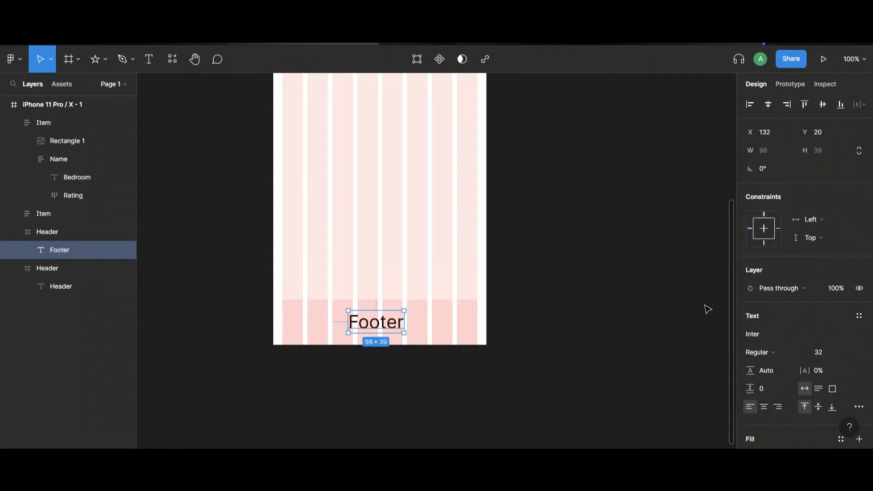
pyautogui.click(769, 104)
pyautogui.click(822, 104)
# Combine the Patio and Bedroom cards in a horizontal auto layout and rename it Item-row.
pyautogui.scroll(5, 532, 232)
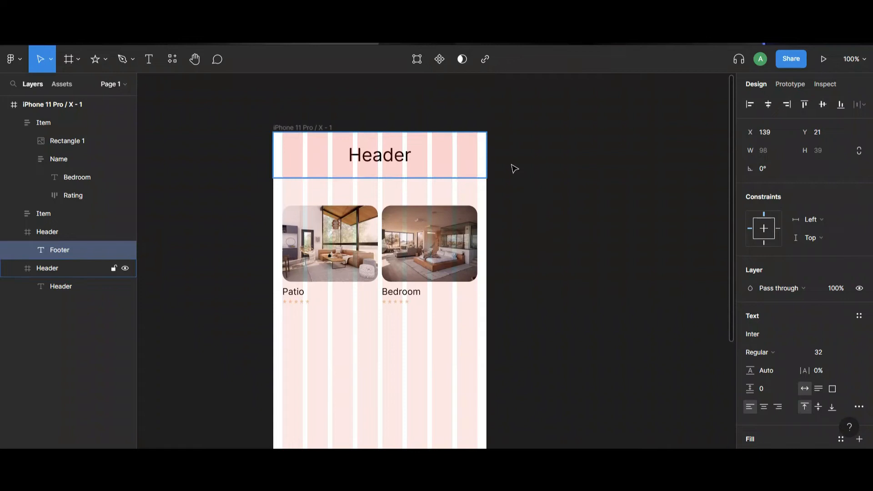
pyautogui.scroll(-2, 546, 223)
pyautogui.click(314, 205)
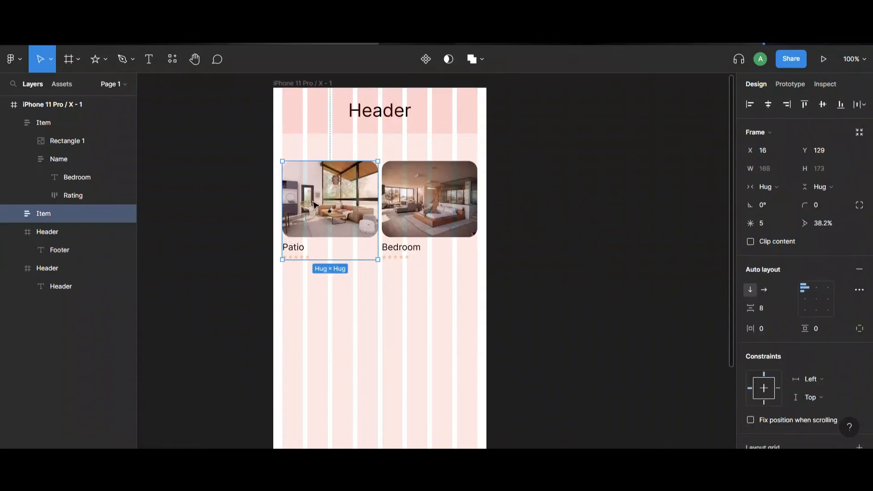
pyautogui.keyDown('shift'); pyautogui.click(404, 197); pyautogui.keyUp('shift')
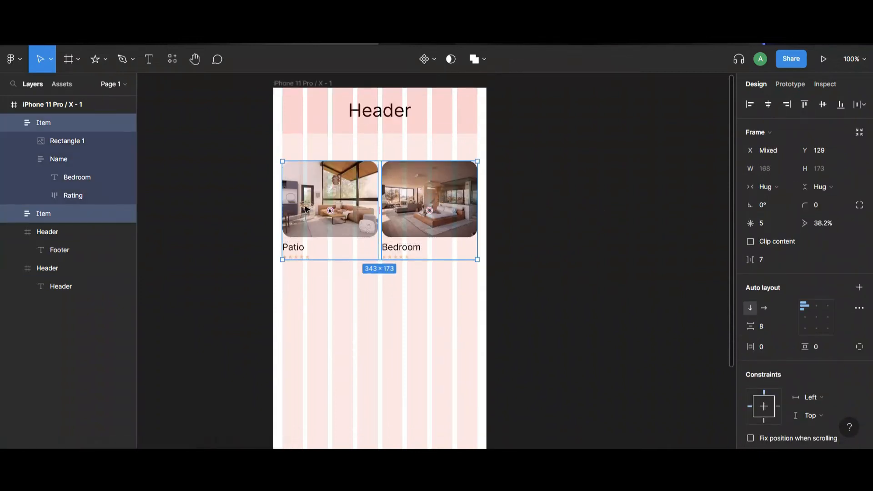
pyautogui.hotkey('shift', 'a')
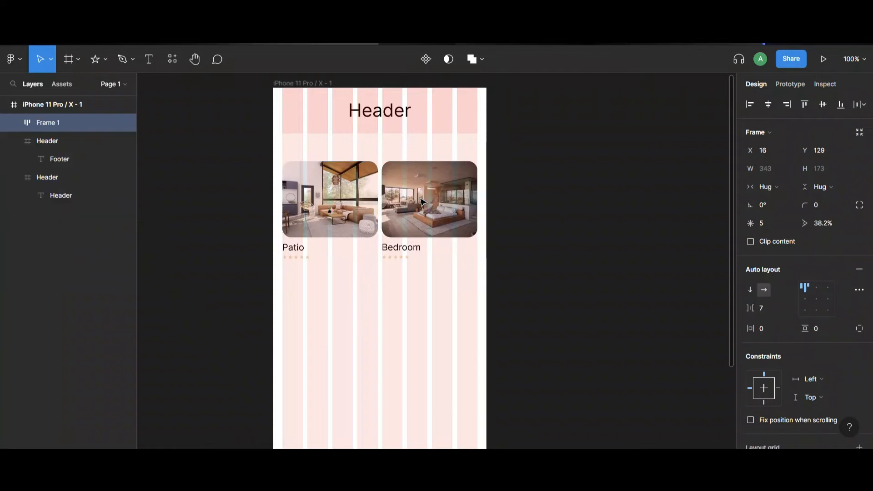
pyautogui.doubleClick(52, 128)
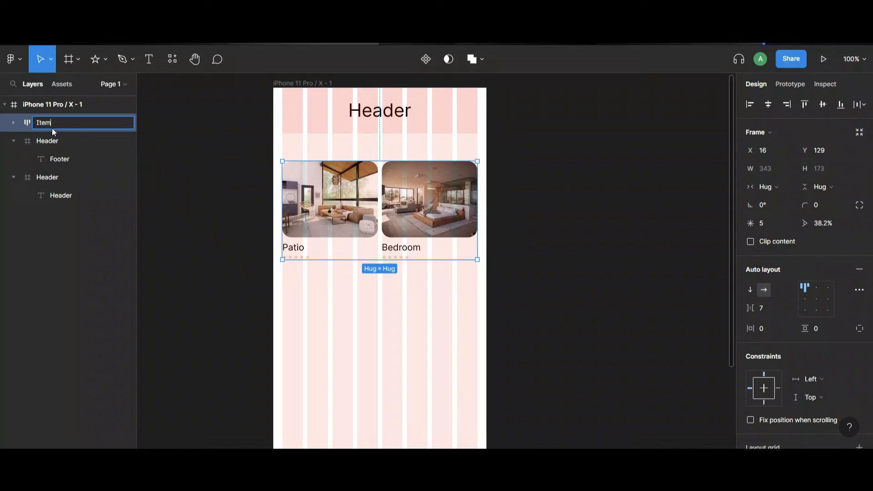
pyautogui.write('Item-row')
pyautogui.press('Return')
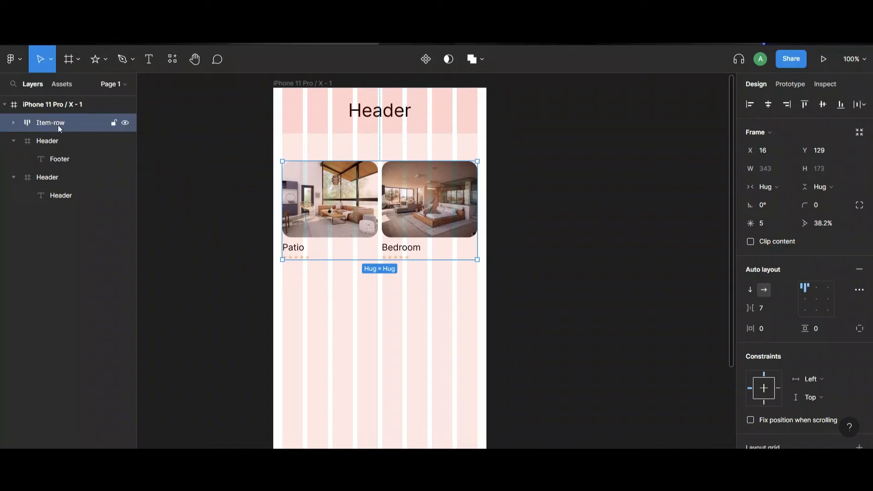
# Duplicate the Item-row frame and place the copy below the original at X 16, Y 318.
pyautogui.hotkey('ctrl', 'd')
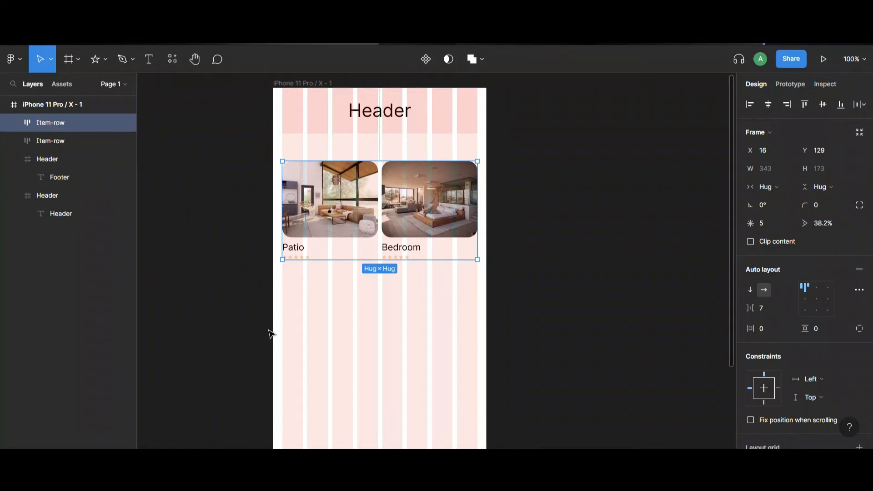
pyautogui.moveTo(359, 202); pyautogui.dragTo(360, 313)
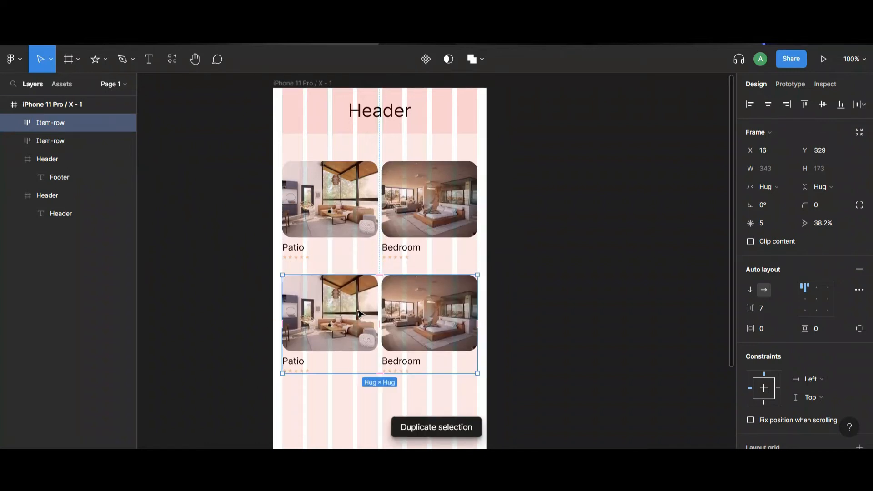
pyautogui.press('alt')
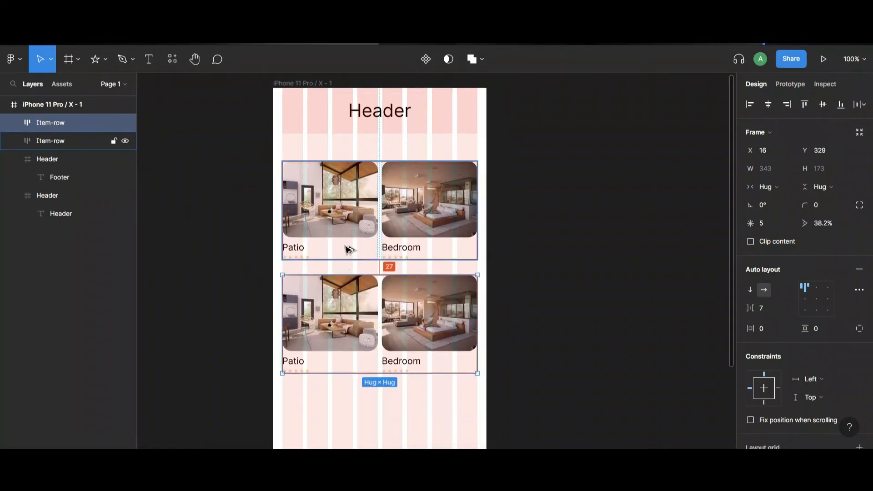
pyautogui.press('Up')
pyautogui.press('Up')
pyautogui.press('Up')
pyautogui.press('Up')
pyautogui.press('Up')
pyautogui.press('Up')
pyautogui.press('Up')
pyautogui.press('Up')
pyautogui.press('Up')
pyautogui.press('Up')
pyautogui.press('Up')
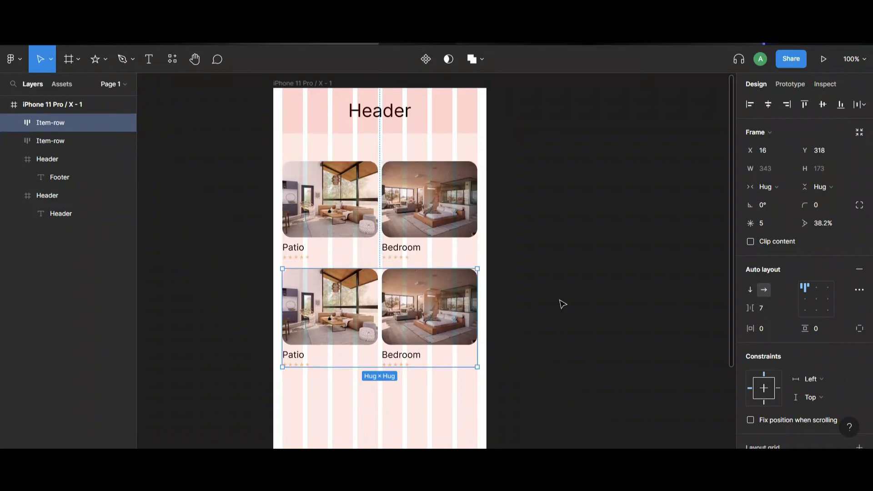
# Repeat the Item-row duplication three more times down the screen with the same spacing, ending at Y 885.
pyautogui.scroll(-3, 591, 302)
pyautogui.scroll(-2, 596, 309)
pyautogui.hotkey('ctrl', 'd')
pyautogui.hotkey('ctrl', 'd')
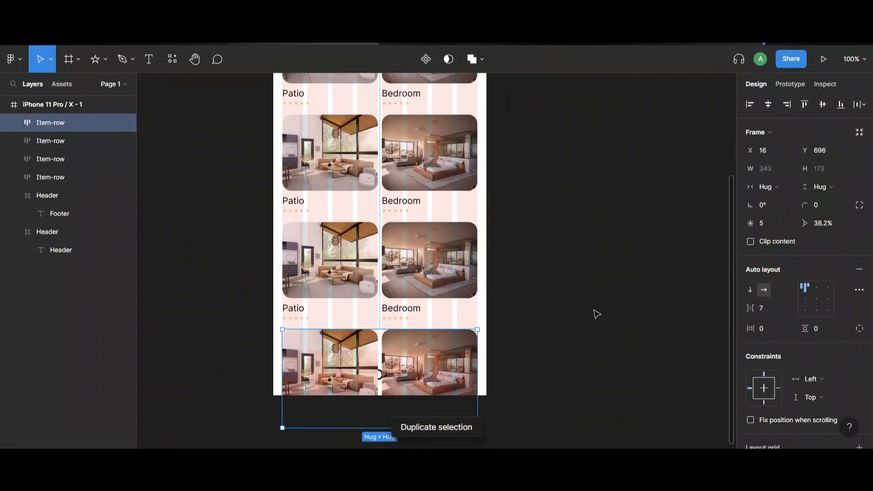
pyautogui.hotkey('ctrl', 'd')
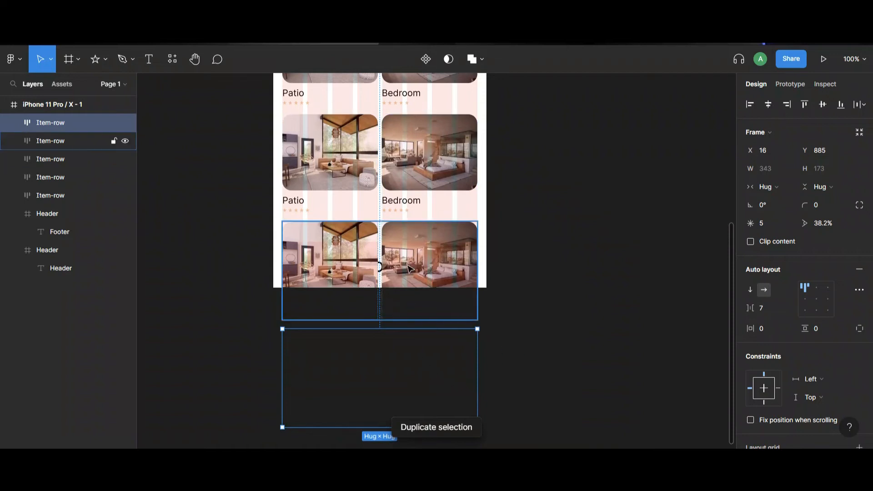
# Combine all five Item-row frames in one vertical auto layout with 16 spacing.
pyautogui.keyDown('shift'); pyautogui.click(411, 265); pyautogui.keyUp('shift')
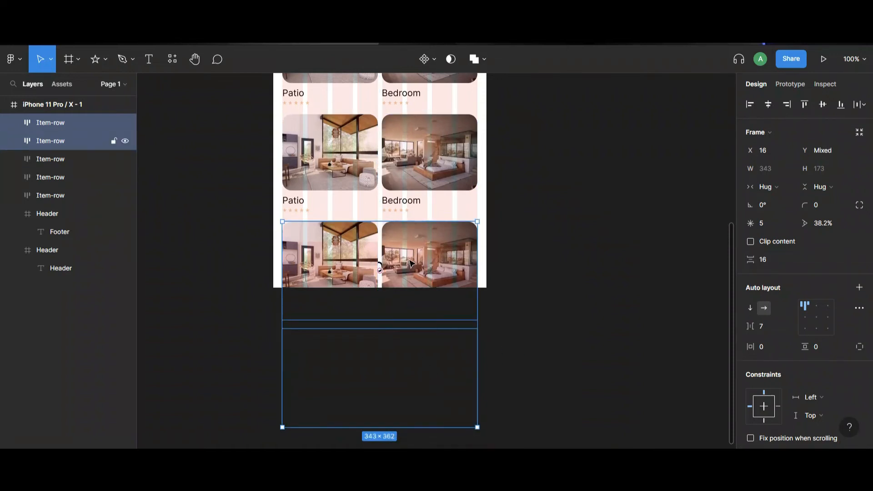
pyautogui.scroll(3, 452, 276)
pyautogui.keyDown('shift'); pyautogui.click(433, 303); pyautogui.keyUp('shift')
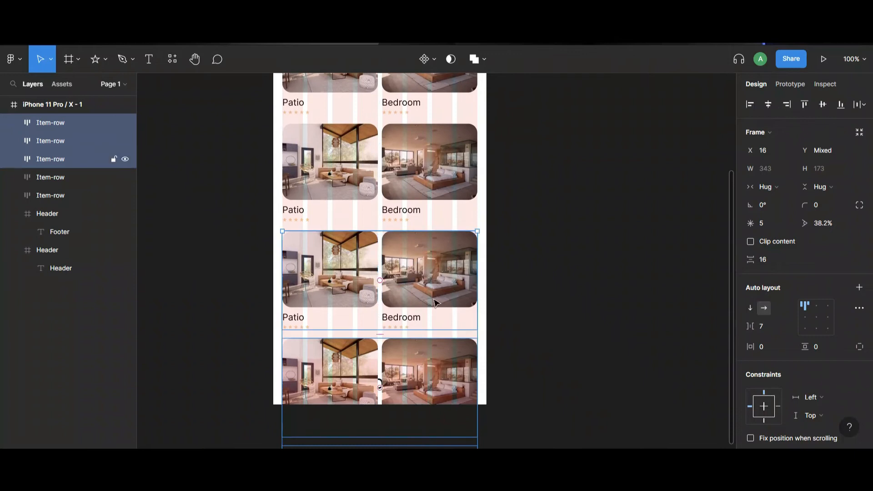
pyautogui.scroll(3, 435, 302)
pyautogui.keyDown('shift'); pyautogui.click(432, 298); pyautogui.keyUp('shift')
pyautogui.keyDown('shift'); pyautogui.click(423, 185); pyautogui.keyUp('shift')
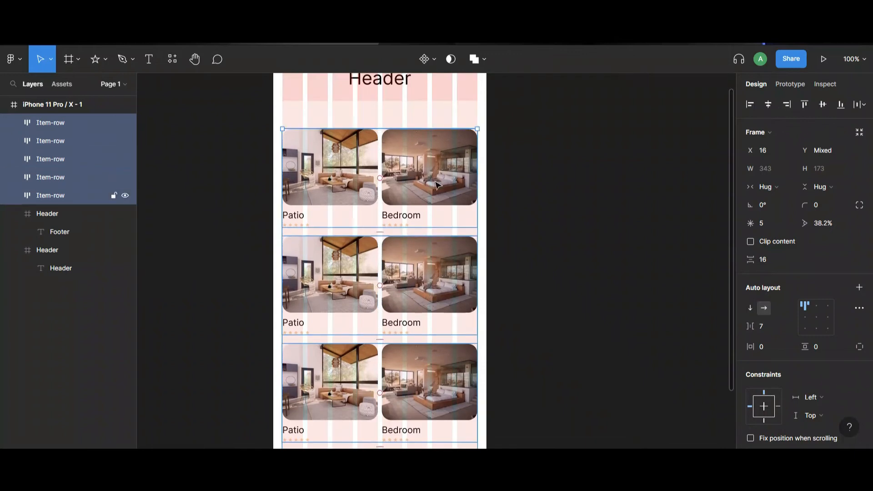
pyautogui.hotkey('shift', 'a')
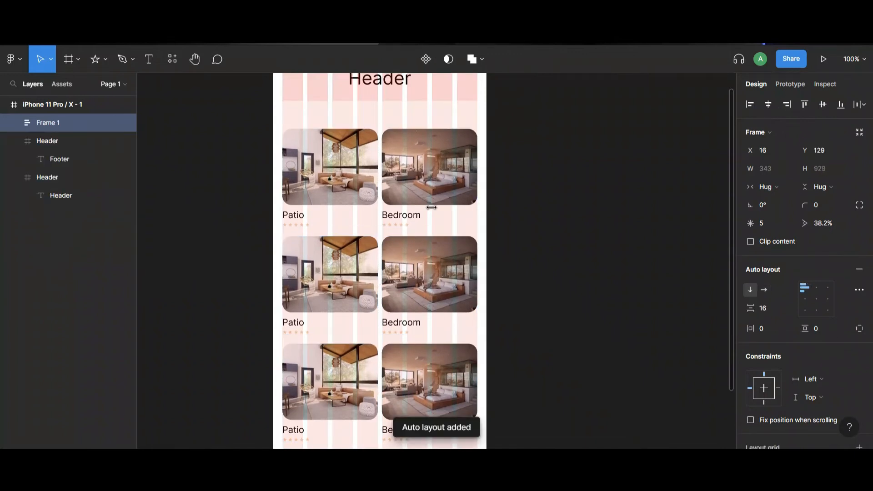
# Rename the new auto layout frame that holds the item rows as All.
pyautogui.doubleClick(41, 123)
pyautogui.write('A')
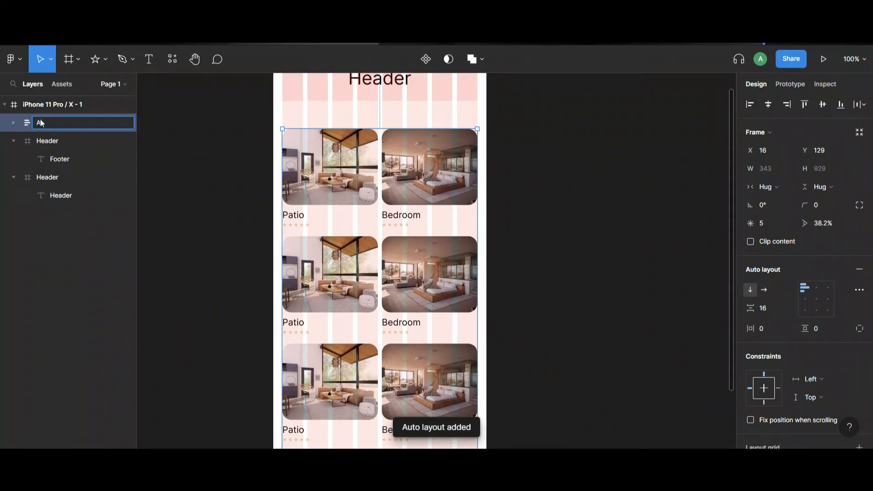
pyautogui.write('ll')
pyautogui.press('Return')
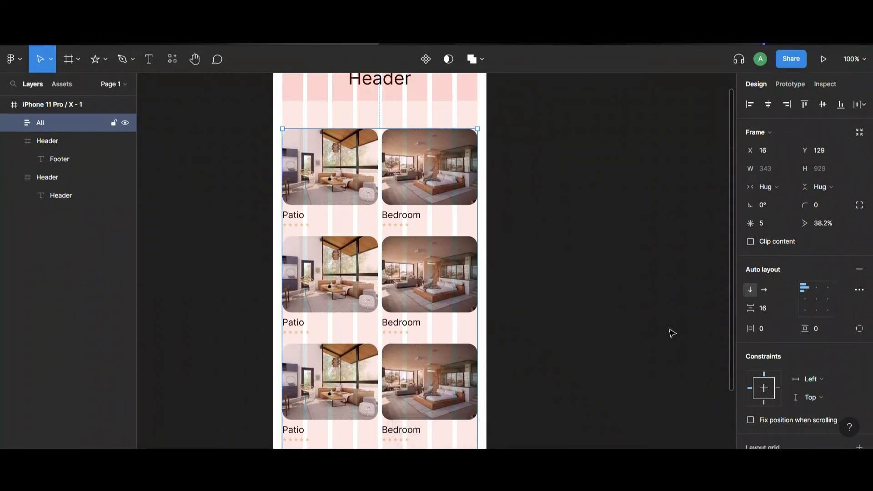
# Rename the frame containing the Footer text as Footer and move it above All in the layer order.
pyautogui.scroll(-3, 464, 337)
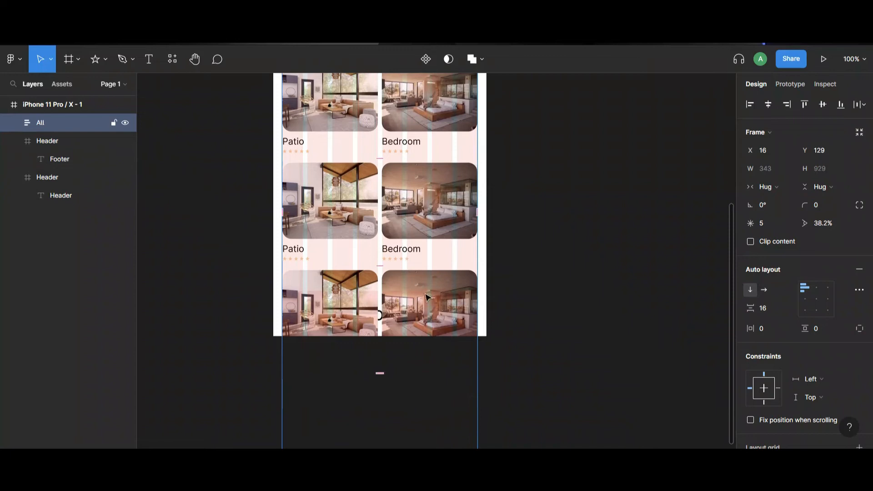
pyautogui.doubleClick(45, 141)
pyautogui.write('Footer')
pyautogui.press('Return')
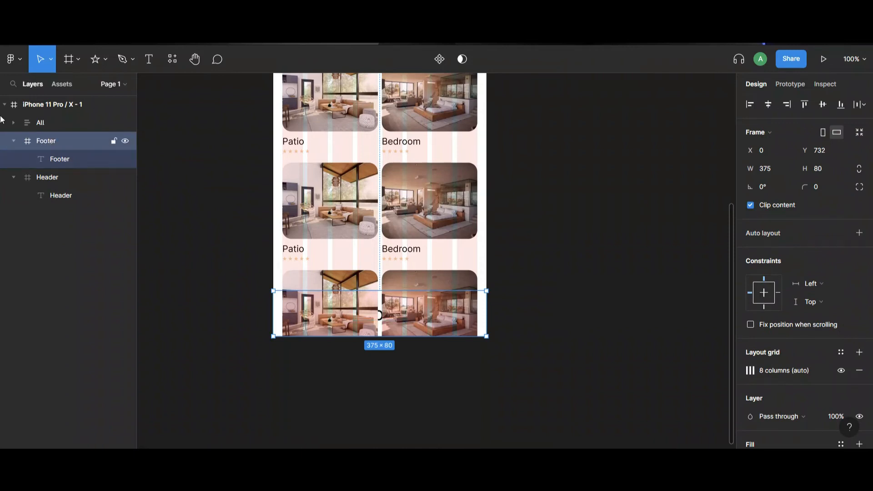
pyautogui.click(14, 141)
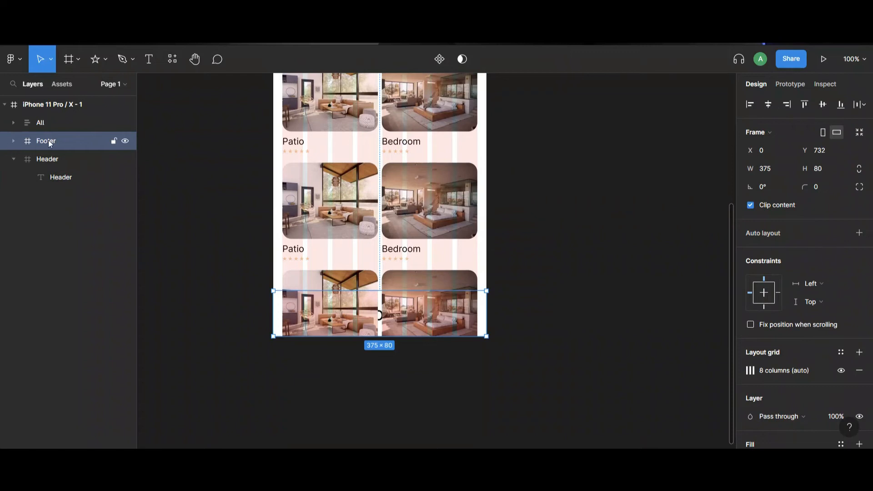
pyautogui.moveTo(48, 136); pyautogui.dragTo(45, 115)
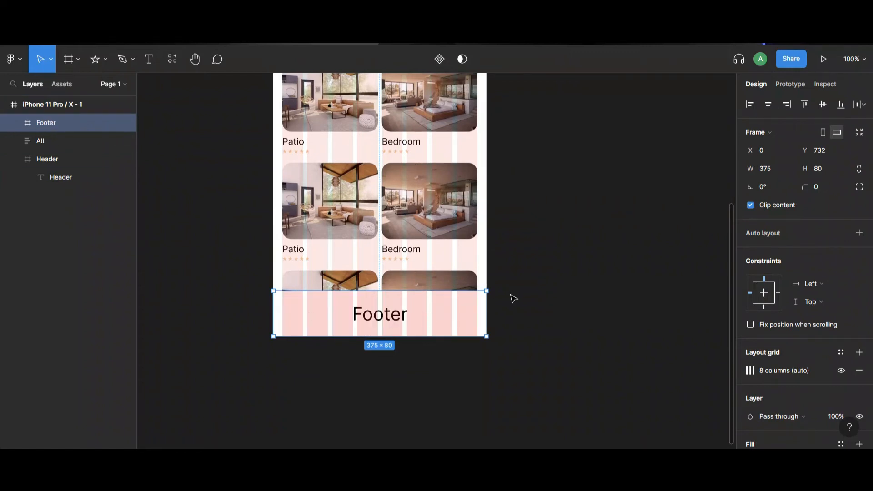
# Wrap the All frame in another auto layout frame and name the wrapper Scroll.
pyautogui.click(39, 141)
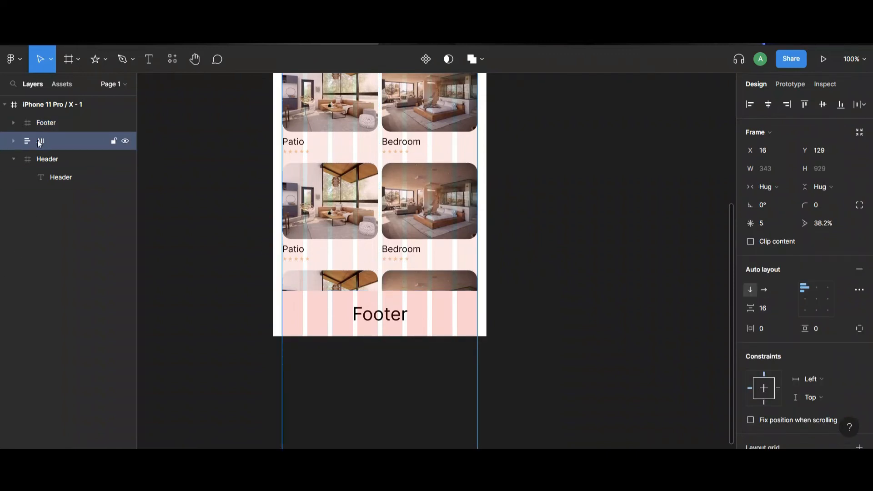
pyautogui.hotkey('shift', 'a')
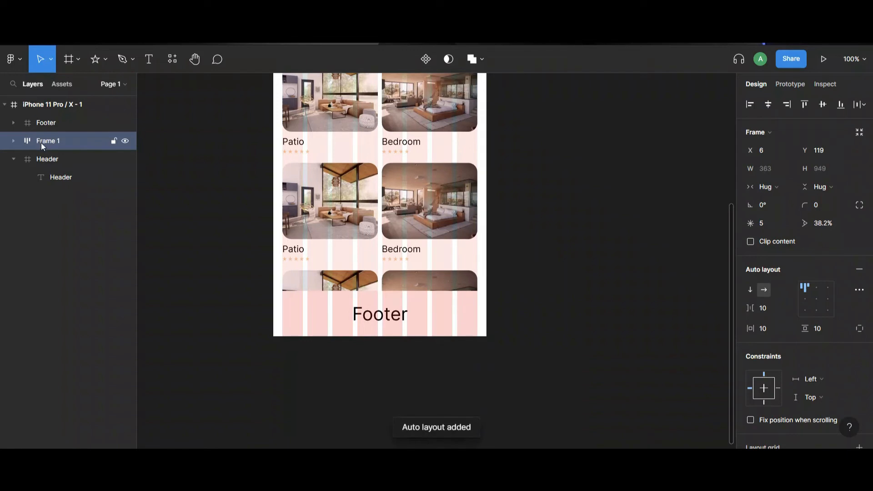
pyautogui.doubleClick(51, 140)
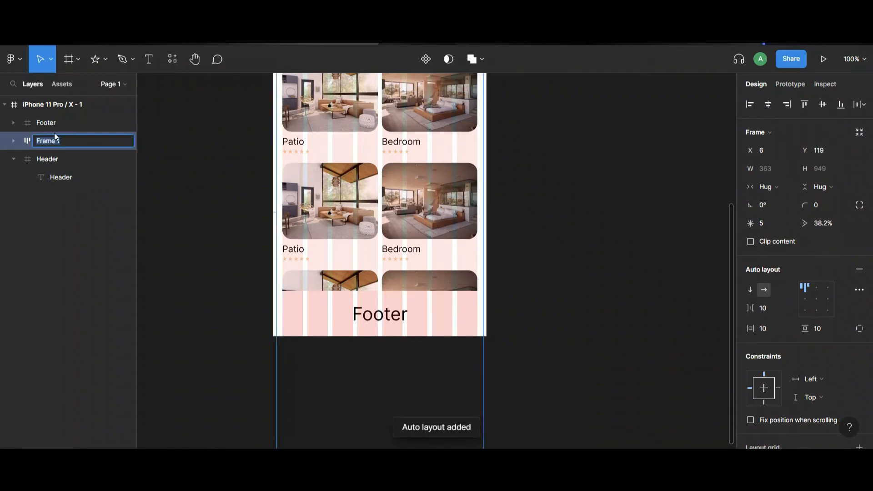
pyautogui.write('Scroll')
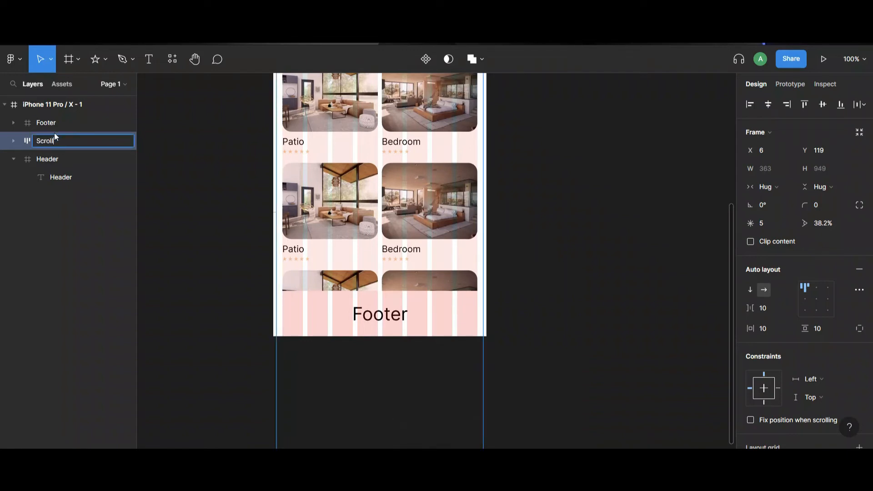
pyautogui.press('Return')
# Set the Scroll frame's horizontal and vertical padding to 0.
pyautogui.scroll(-6, 603, 290)
pyautogui.scroll(2, 518, 295)
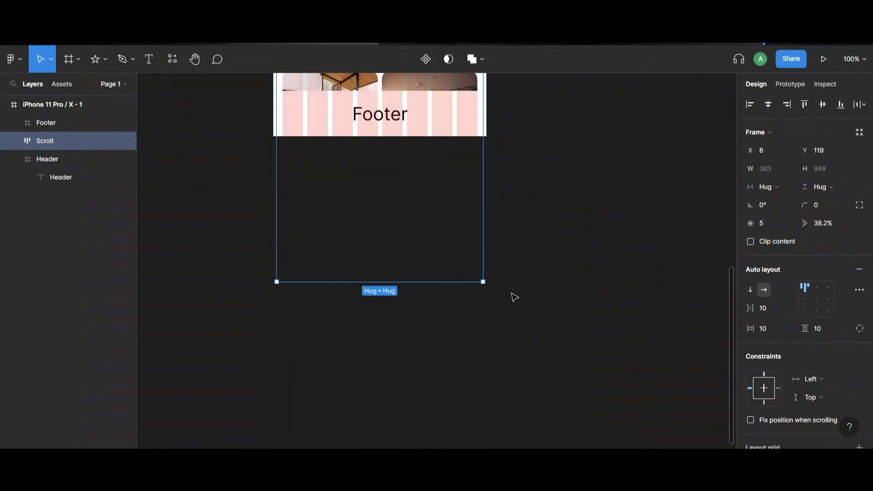
pyautogui.scroll(5, 280, 351)
pyautogui.scroll(3, 282, 347)
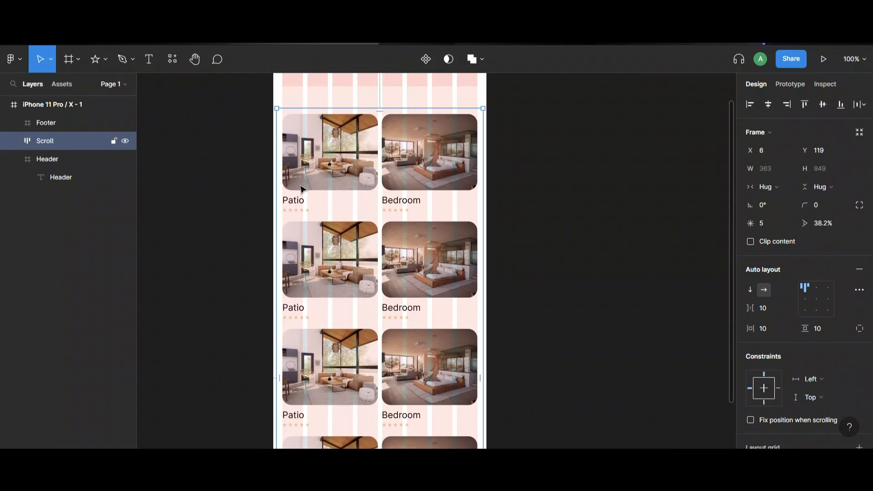
pyautogui.click(772, 327)
pyautogui.write('0')
pyautogui.click(820, 329)
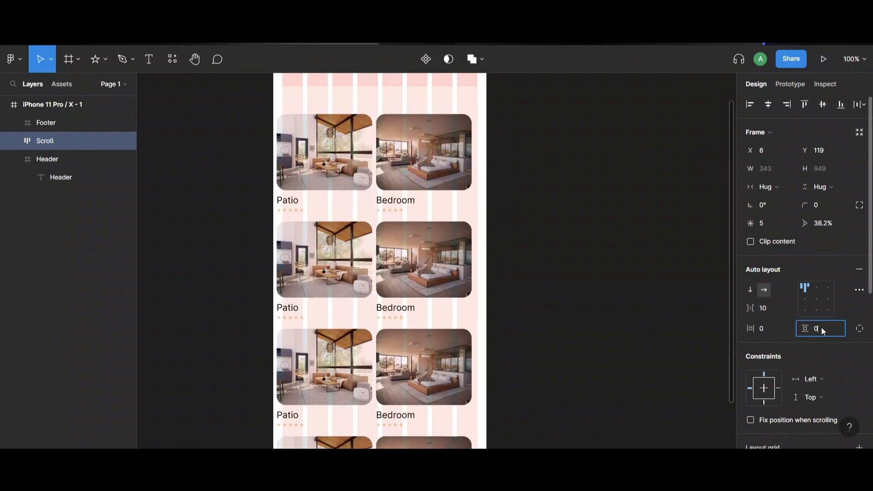
pyautogui.write('0')
pyautogui.press('Return')
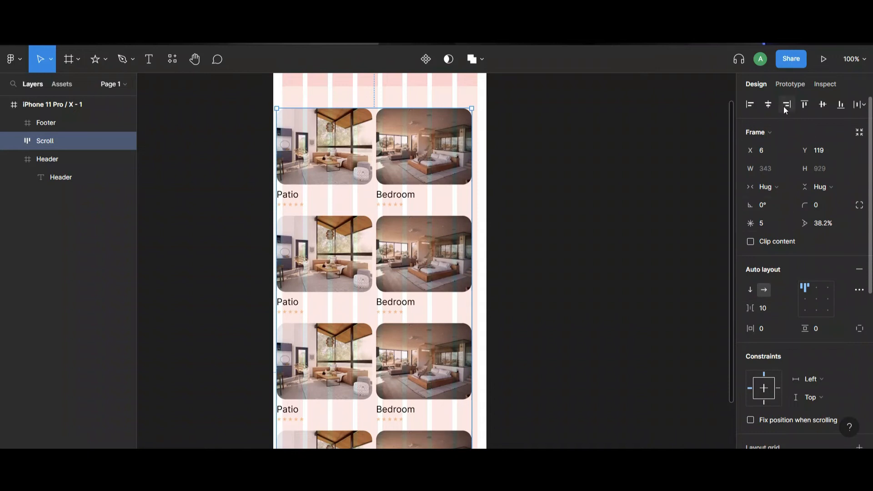
# Centre the Scroll frame horizontally on the screen and nudge it up to Y 116.
pyautogui.click(768, 105)
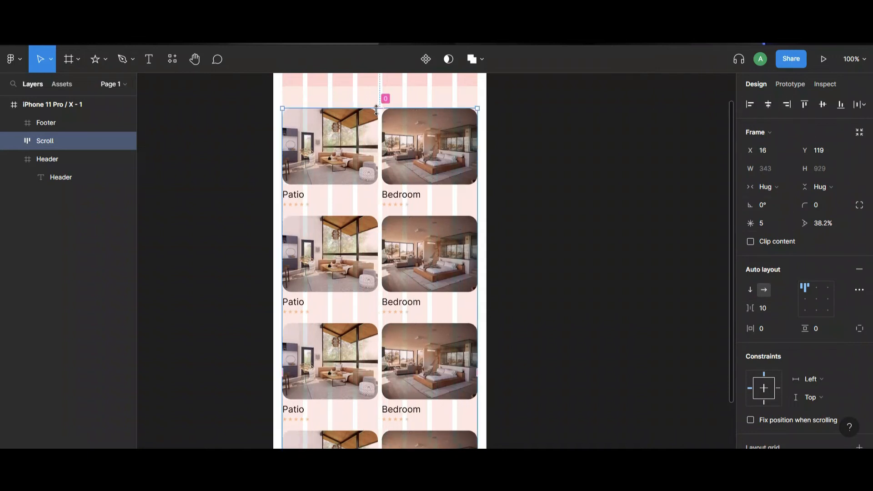
pyautogui.press('Up')
pyautogui.press('Up')
pyautogui.press('Up')
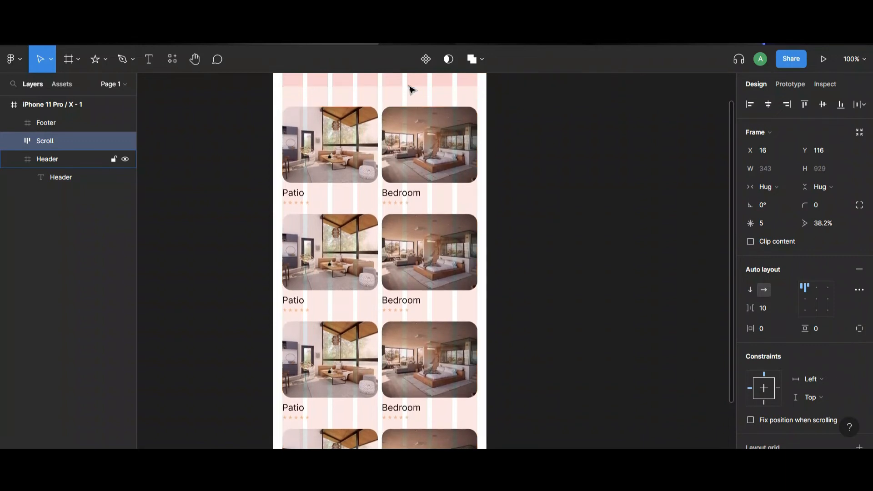
# Shorten the Scroll frame from its lower edge to a height of 616, ending at the footer's upper edge.
pyautogui.scroll(-5, 415, 206)
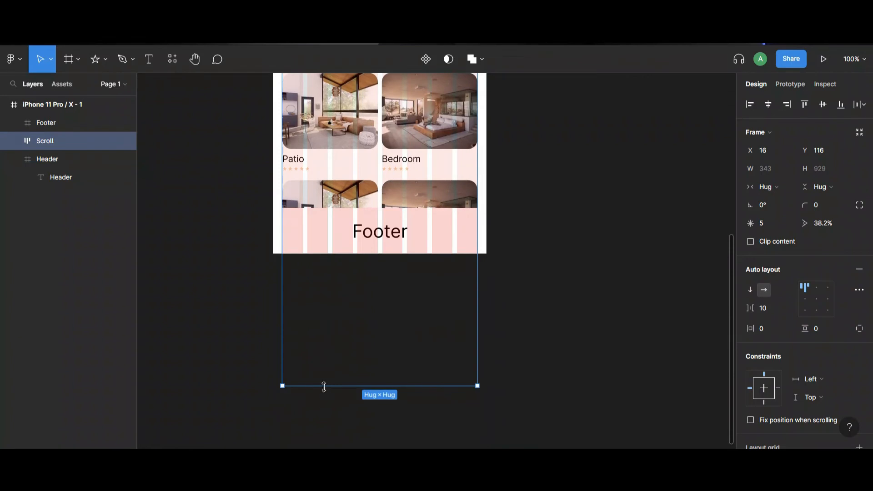
pyautogui.moveTo(324, 386); pyautogui.dragTo(345, 209)
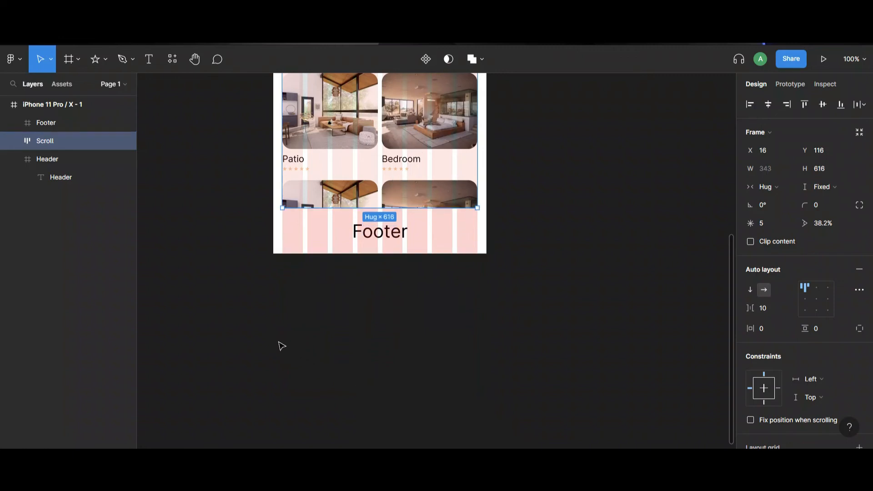
pyautogui.scroll(5, 269, 328)
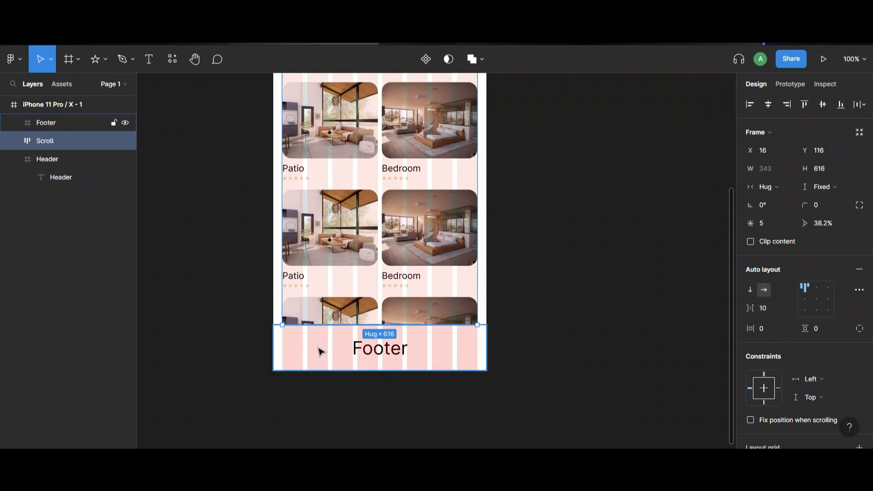
# Set the Scroll frame's overflow scrolling to Vertical scrolling.
pyautogui.click(13, 141)
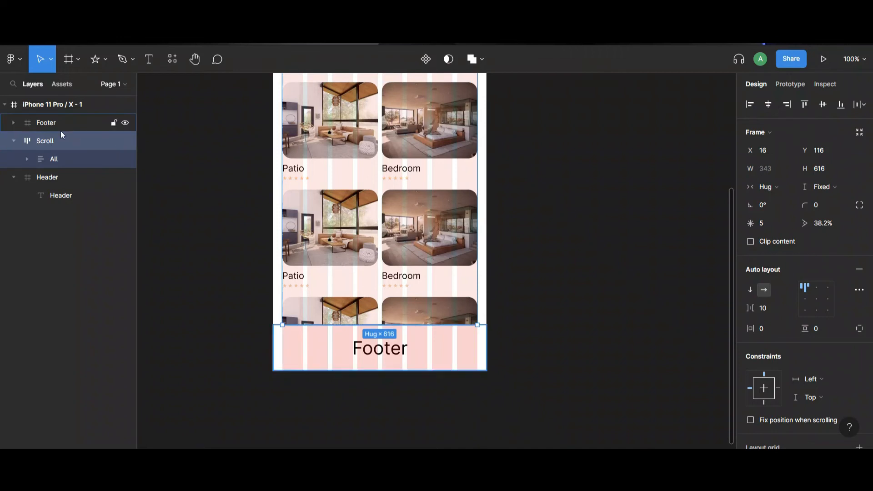
pyautogui.click(797, 88)
pyautogui.click(785, 159)
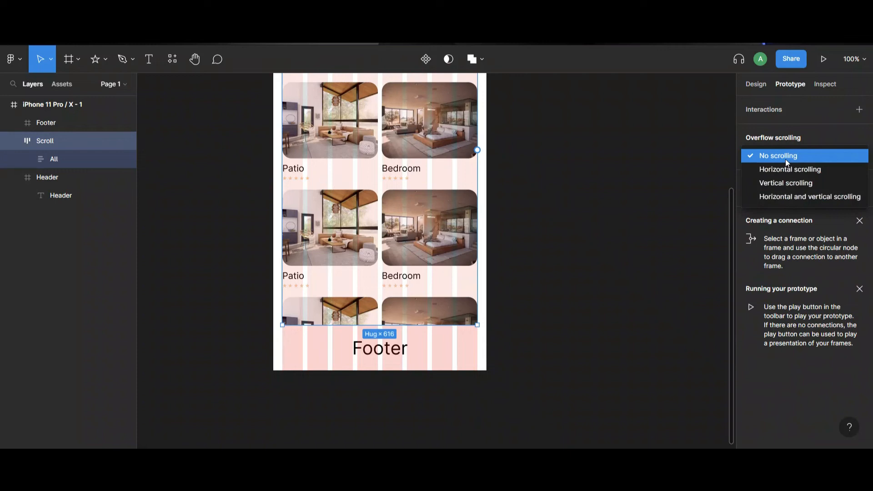
pyautogui.click(769, 187)
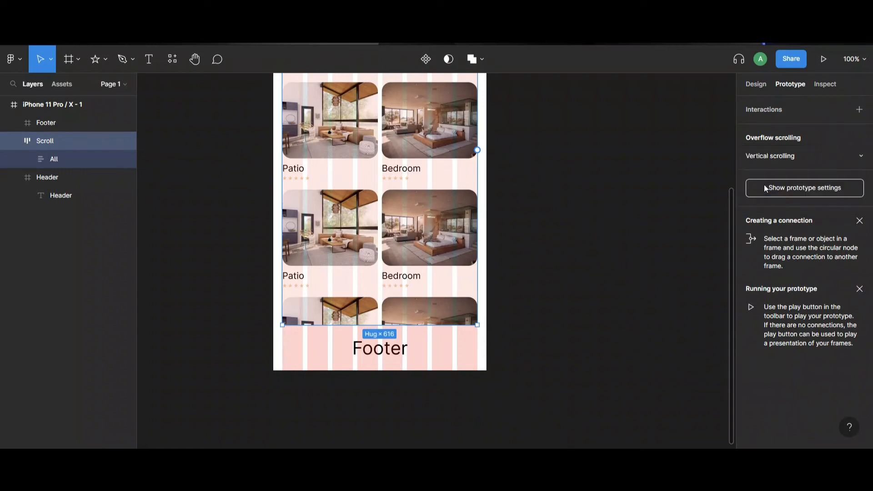
# Present the iPhone 11 Pro / X - 1 frame as a prototype and test scrolling the cards up and down.
pyautogui.scroll(6, 498, 166)
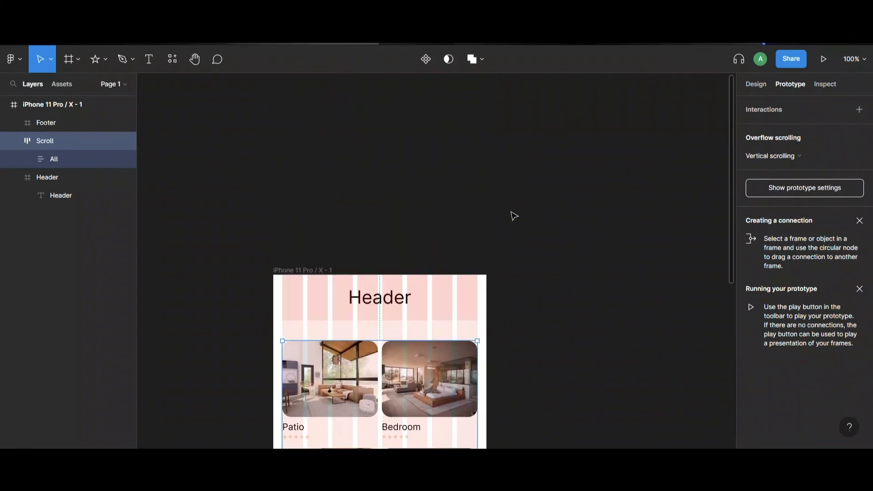
pyautogui.click(290, 271)
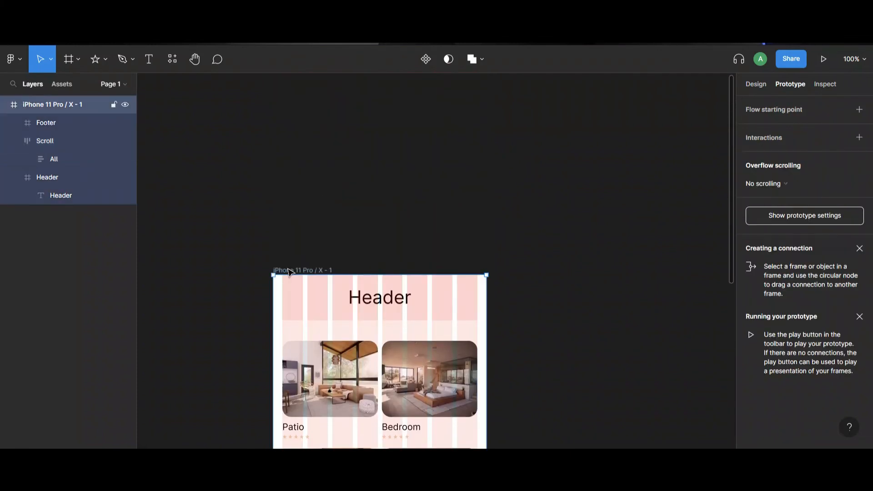
pyautogui.click(824, 60)
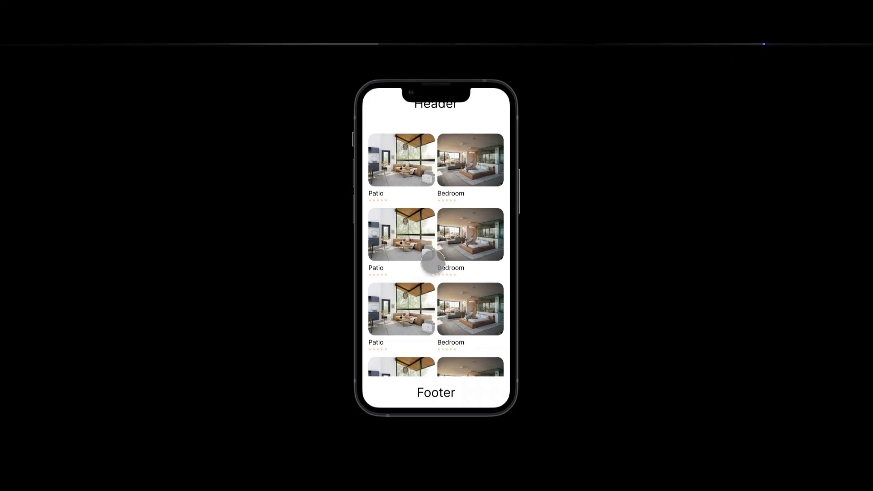
pyautogui.scroll(-2, 428, 259)
pyautogui.scroll(2, 430, 259)
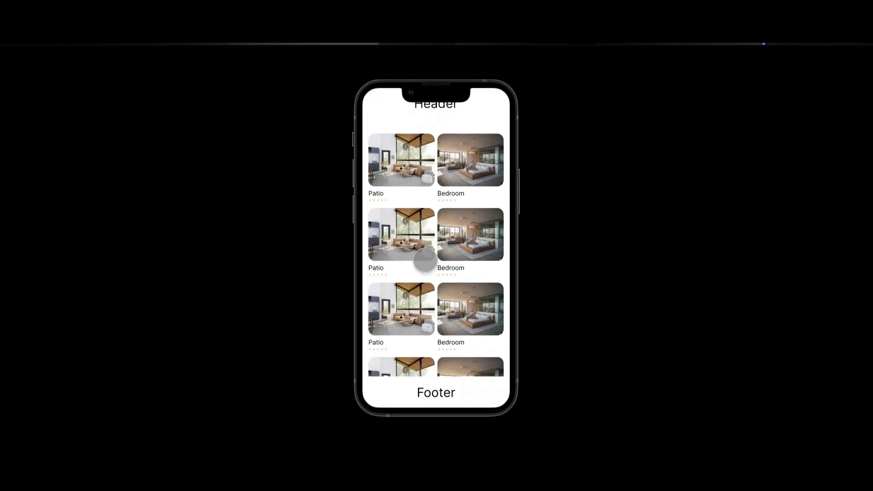
pyautogui.scroll(-2, 425, 259)
pyautogui.scroll(2, 424, 260)
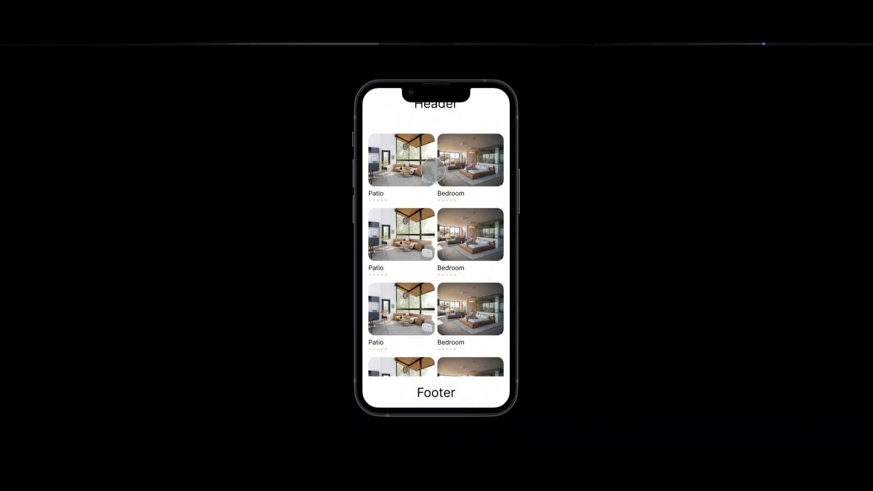
pyautogui.scroll(-2, 433, 182)
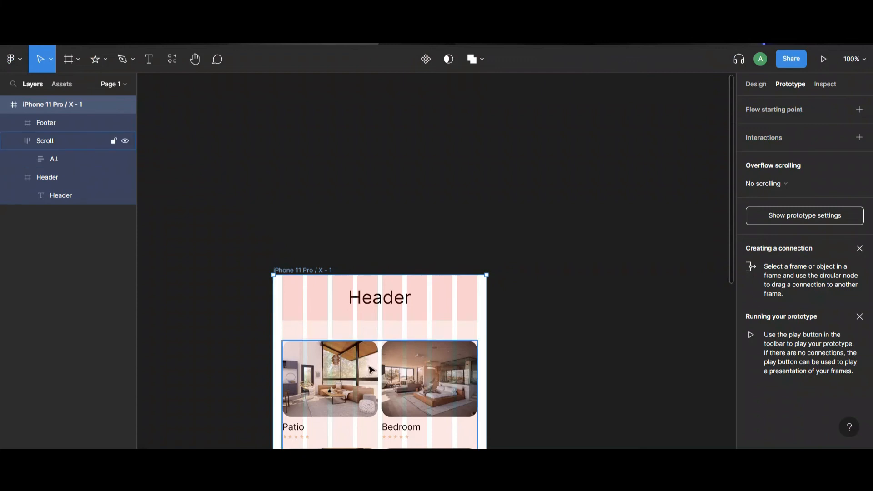
# Turn on Clip content for the Scroll frame.
pyautogui.scroll(-3, 400, 318)
pyautogui.click(382, 301)
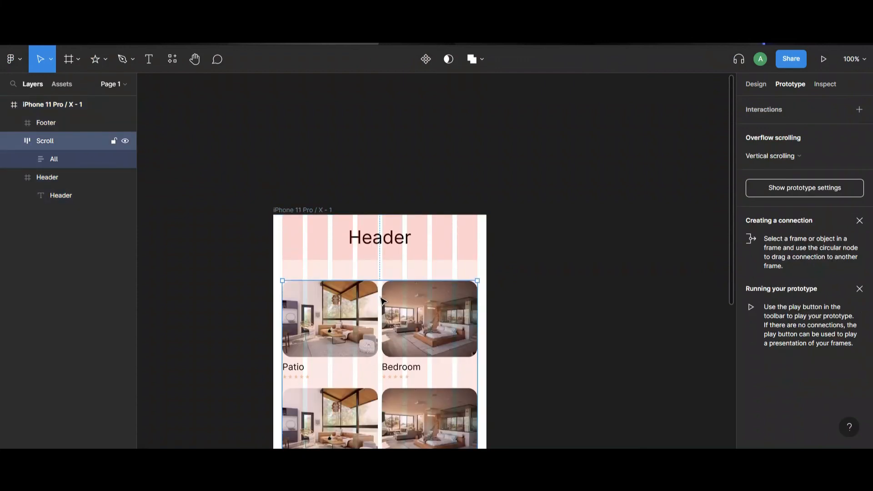
pyautogui.click(758, 84)
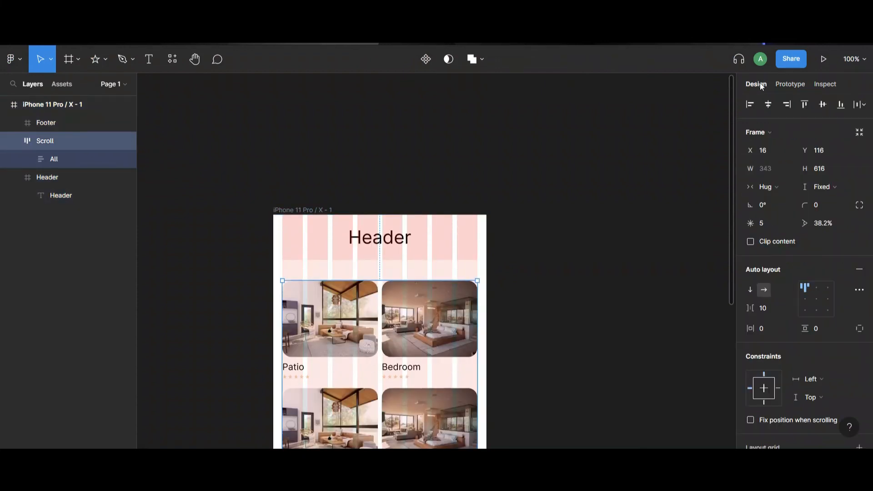
pyautogui.click(750, 242)
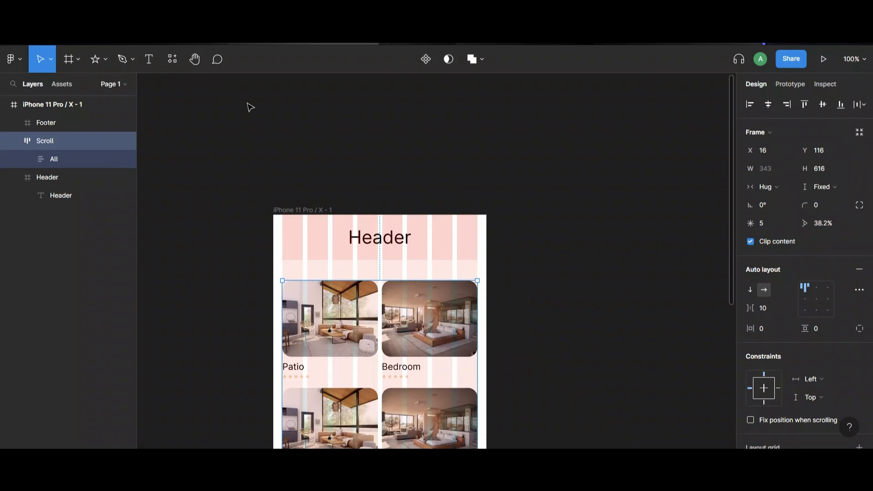
# Switch to the prototype preview and scroll the cards up and down to check how they meet the header and footer.
pyautogui.hotkey('ctrl', 'Tab')
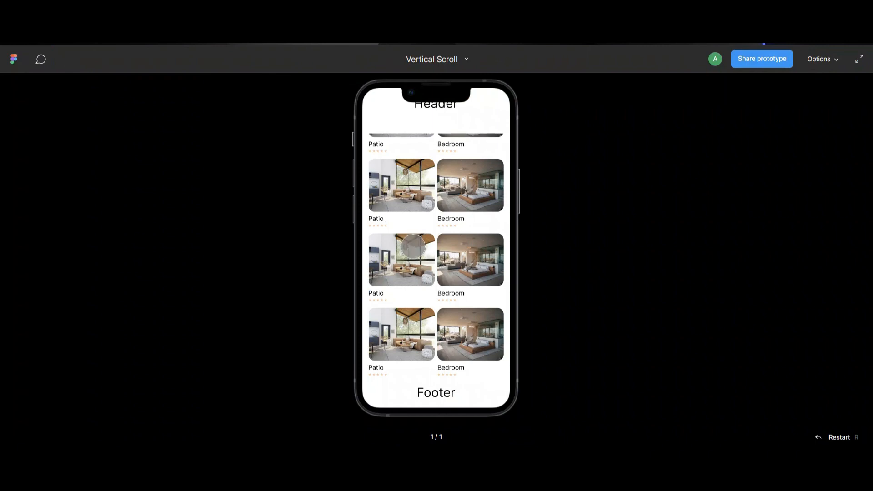
pyautogui.scroll(2, 429, 201)
pyautogui.scroll(-2, 429, 211)
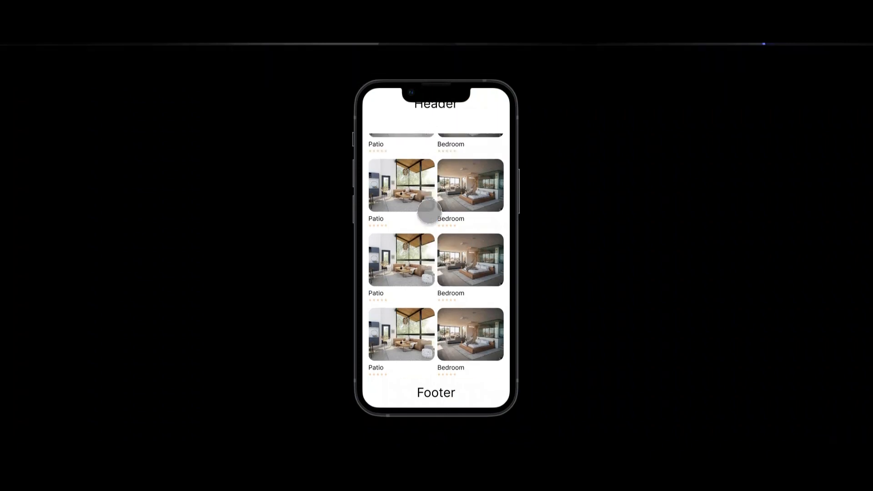
pyautogui.scroll(2, 425, 202)
pyautogui.scroll(-1, 424, 198)
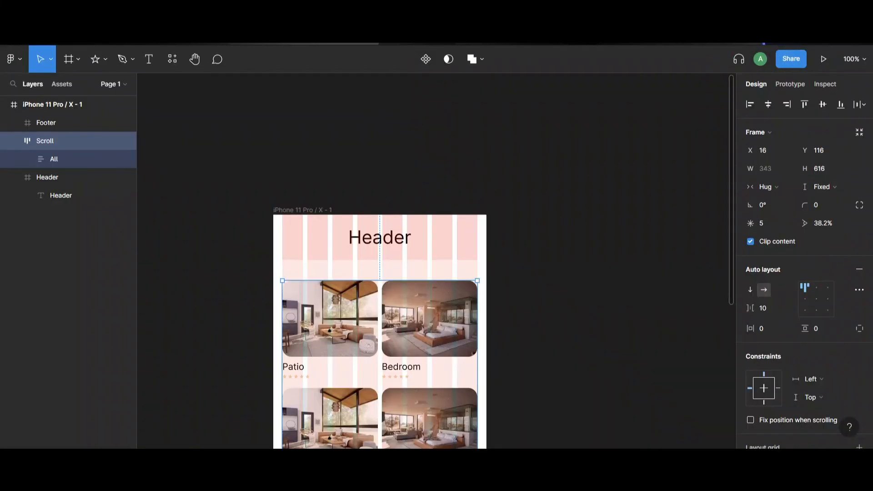
# Extend the Scroll frame's lower edge to the bottom of the phone screen, giving it a height of 696.
pyautogui.scroll(-5, 480, 335)
pyautogui.scroll(-5, 479, 334)
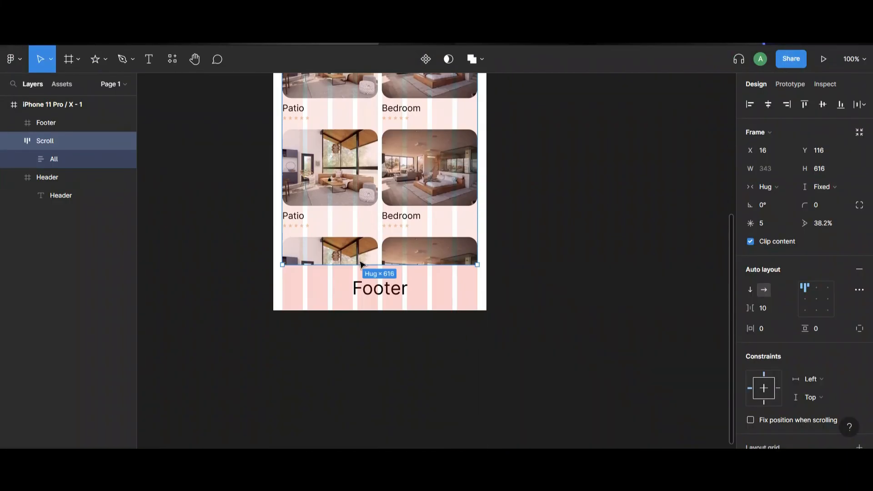
pyautogui.moveTo(371, 267); pyautogui.dragTo(383, 310)
# Give the All frame inside Scroll individual auto layout paddings, with a bottom padding of 20.
pyautogui.click(34, 155)
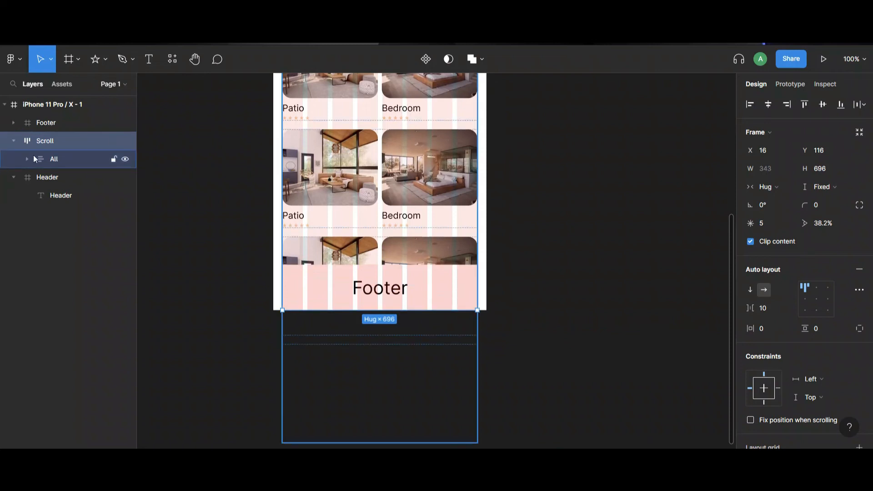
pyautogui.click(861, 207)
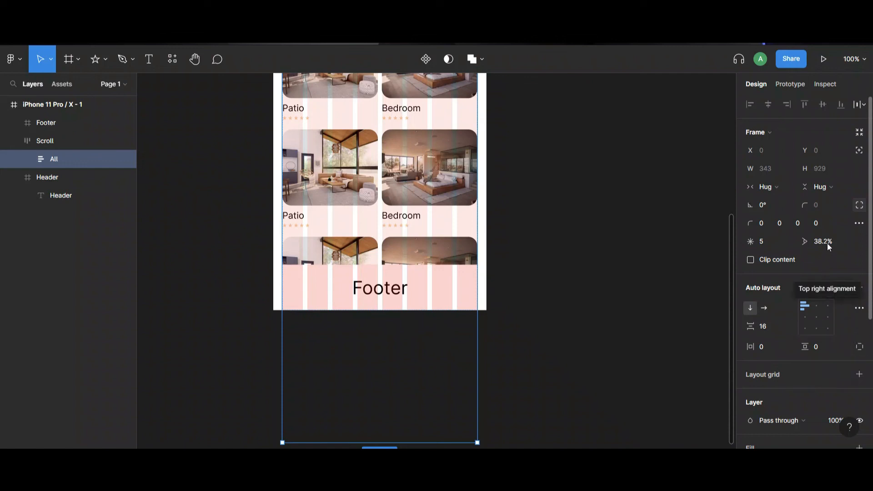
pyautogui.click(858, 208)
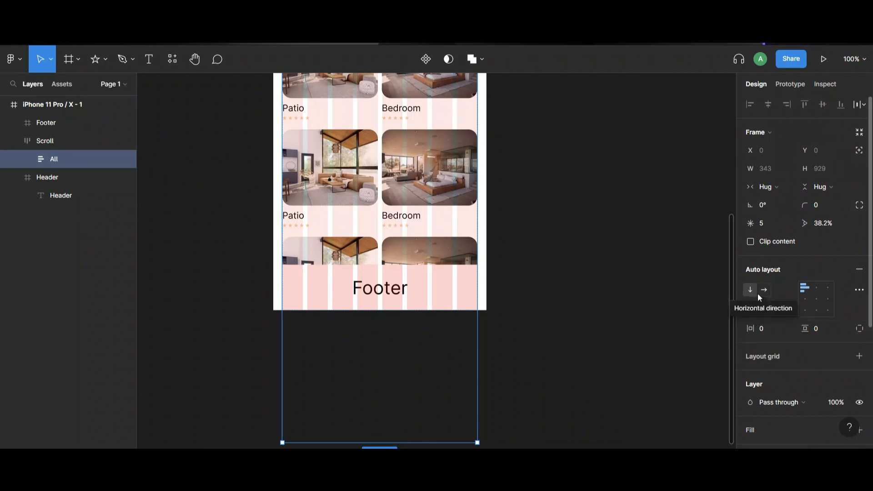
pyautogui.click(858, 329)
pyautogui.click(815, 343)
pyautogui.press('Return')
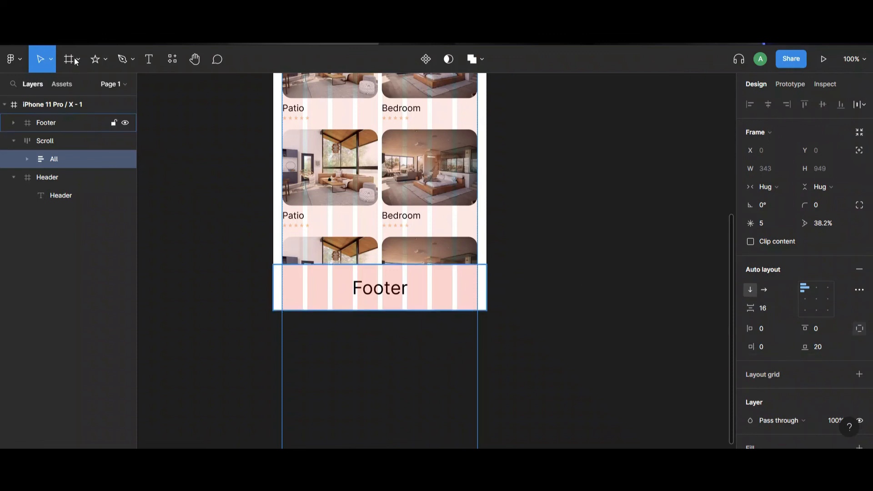
# Switch to the prototype preview and scroll the cards to check the space below the last row.
pyautogui.click(228, 43)
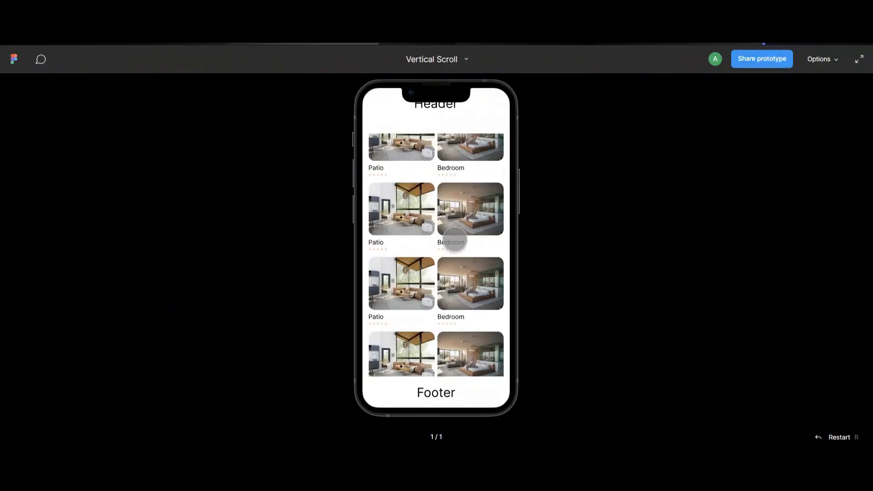
pyautogui.scroll(1, 447, 261)
pyautogui.scroll(-1, 446, 259)
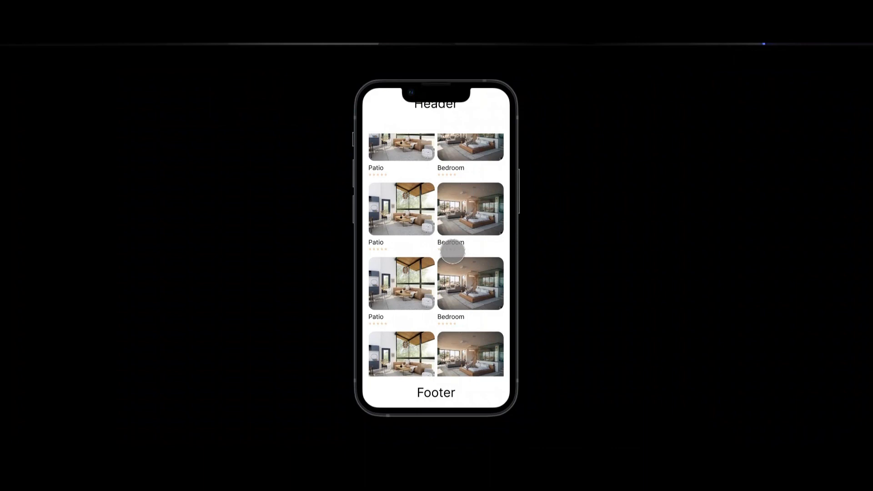
pyautogui.scroll(-1, 450, 261)
pyautogui.scroll(1, 453, 261)
pyautogui.scroll(-1, 456, 257)
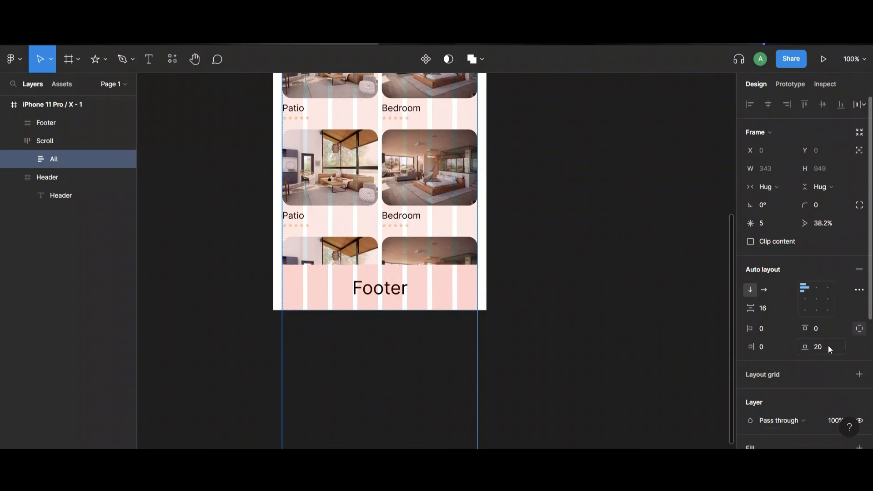
# Set the All frame's bottom auto layout padding to 40.
pyautogui.click(828, 346)
pyautogui.write('40')
pyautogui.press('Return')
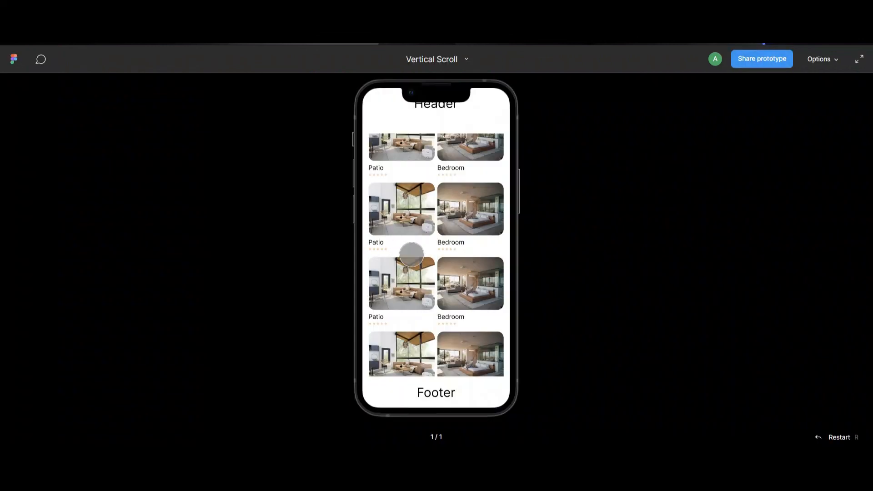
# Scroll through the cards in the prototype preview to check the end of the list against the footer.
pyautogui.scroll(-1, 411, 255)
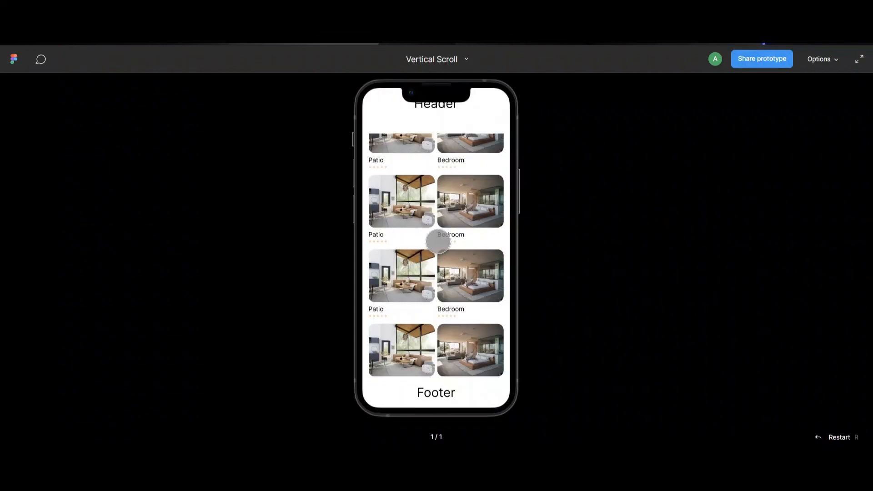
pyautogui.scroll(3, 425, 244)
pyautogui.scroll(-3, 425, 244)
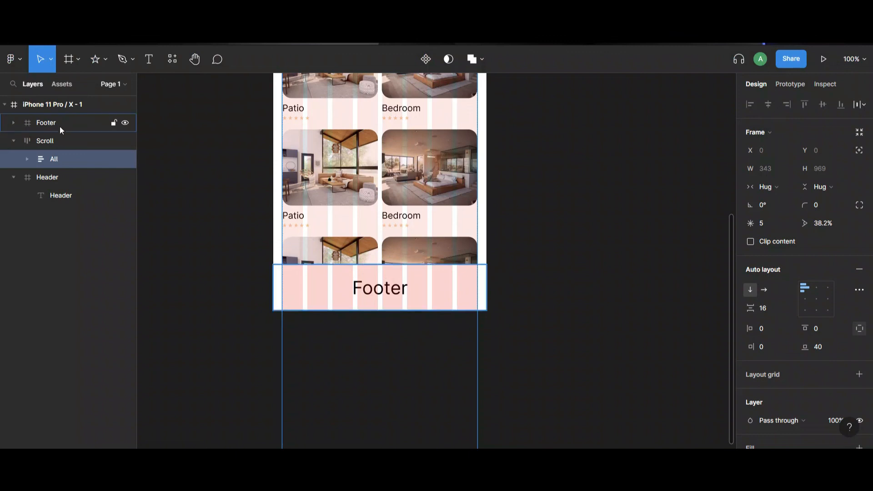
# Shorten the Scroll frame from its lower edge so that it ends at the footer's upper edge.
pyautogui.click(58, 142)
pyautogui.moveTo(406, 310); pyautogui.dragTo(411, 266)
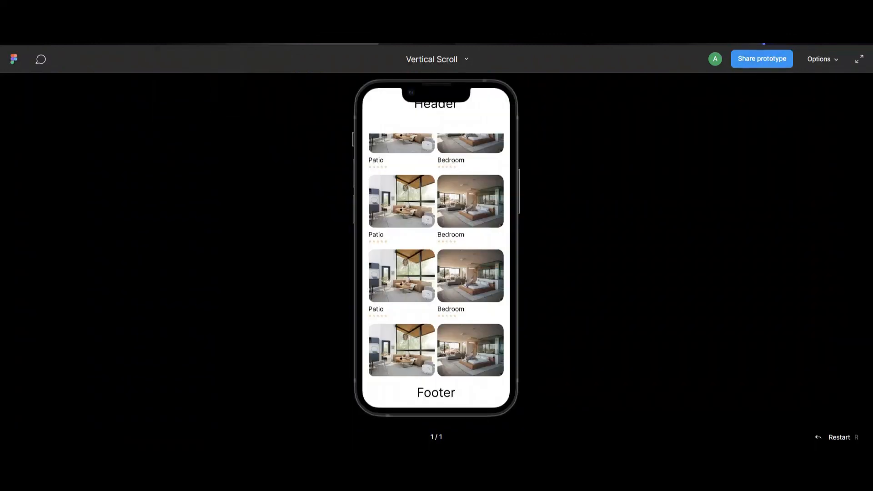
# Test the shortened Scroll frame in the prototype preview by scrolling the cards repeatedly between the list's start and end.
pyautogui.scroll(-1, 441, 258)
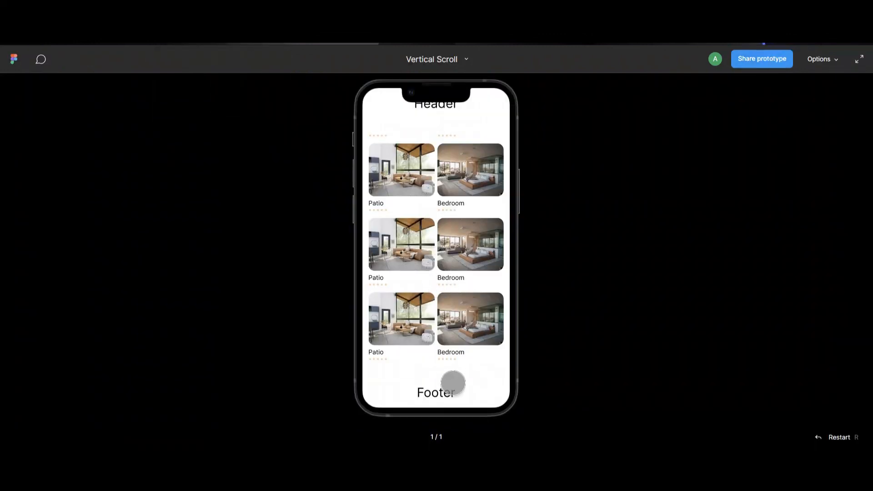
pyautogui.scroll(-2, 449, 350)
pyautogui.scroll(-2, 449, 346)
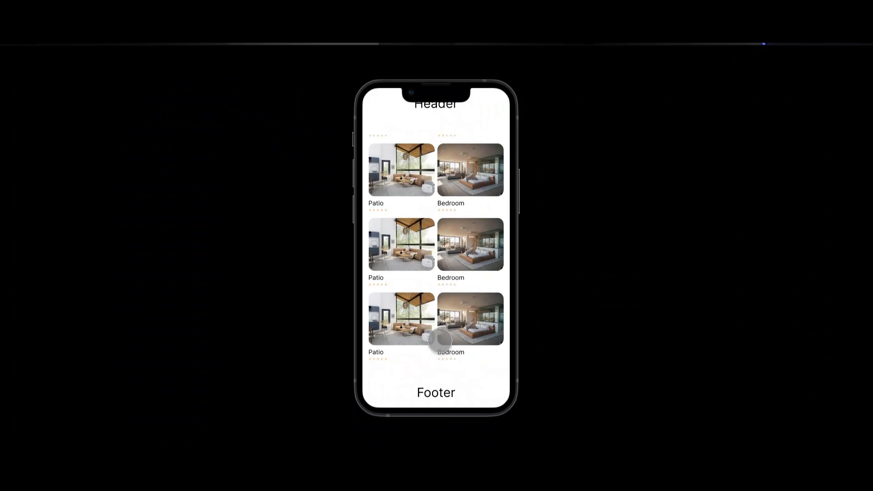
pyautogui.scroll(-1, 445, 343)
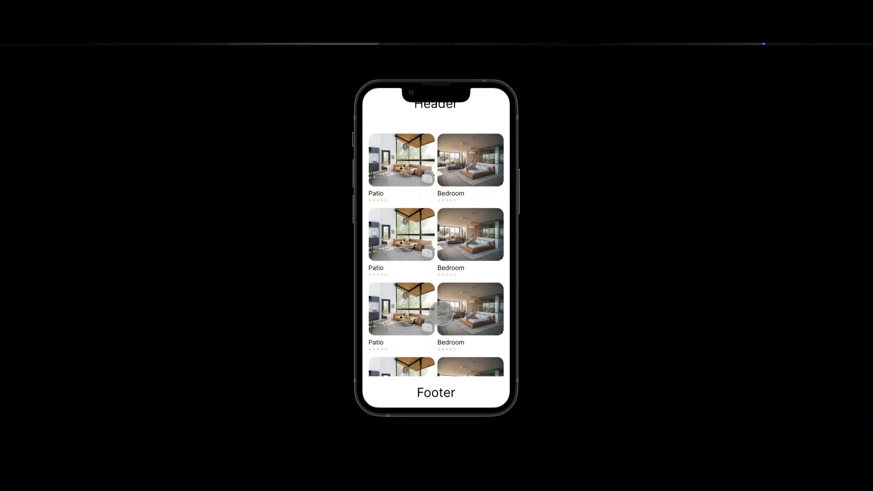
pyautogui.scroll(1, 444, 318)
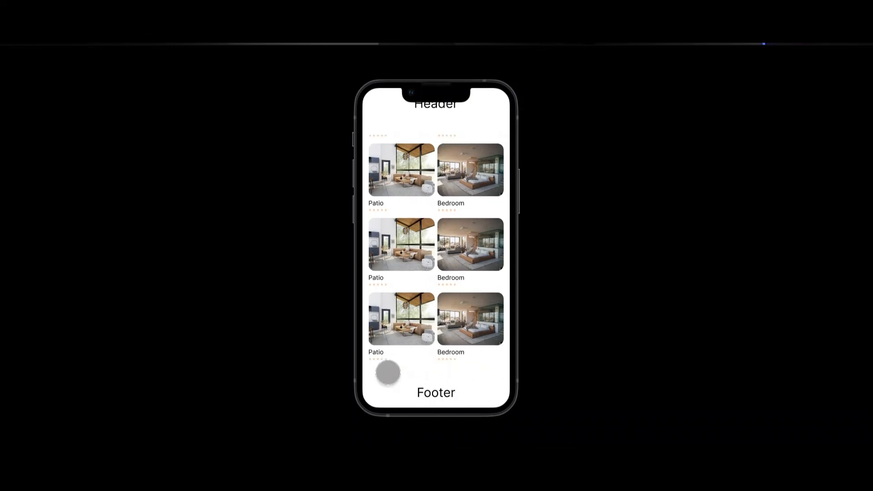
pyautogui.scroll(-1, 458, 302)
pyautogui.scroll(1, 458, 302)
pyautogui.scroll(-1, 462, 186)
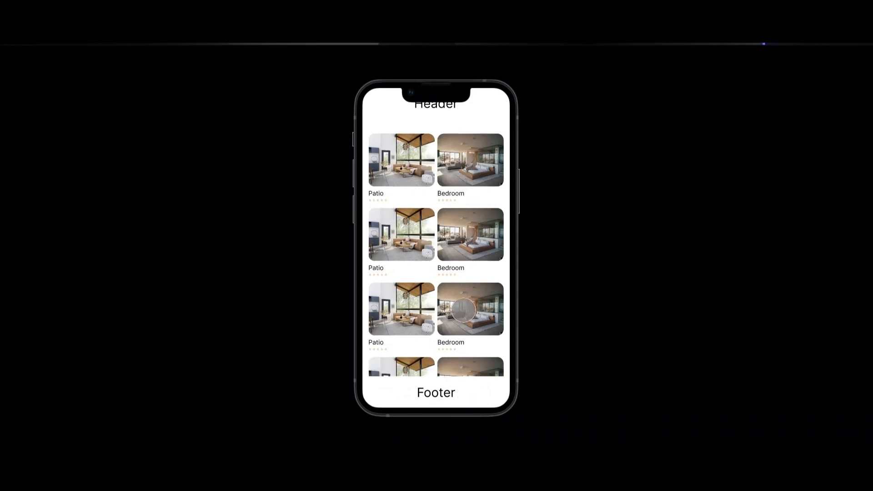
pyautogui.scroll(1, 463, 310)
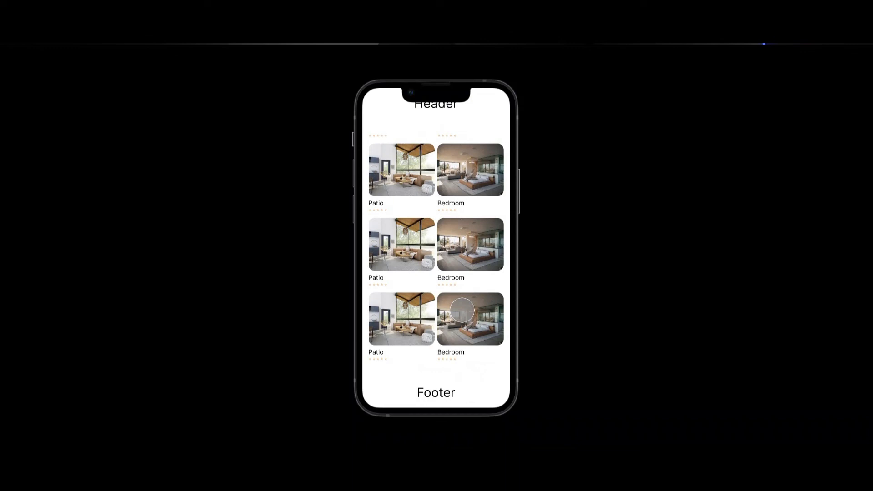
pyautogui.scroll(-1, 464, 313)
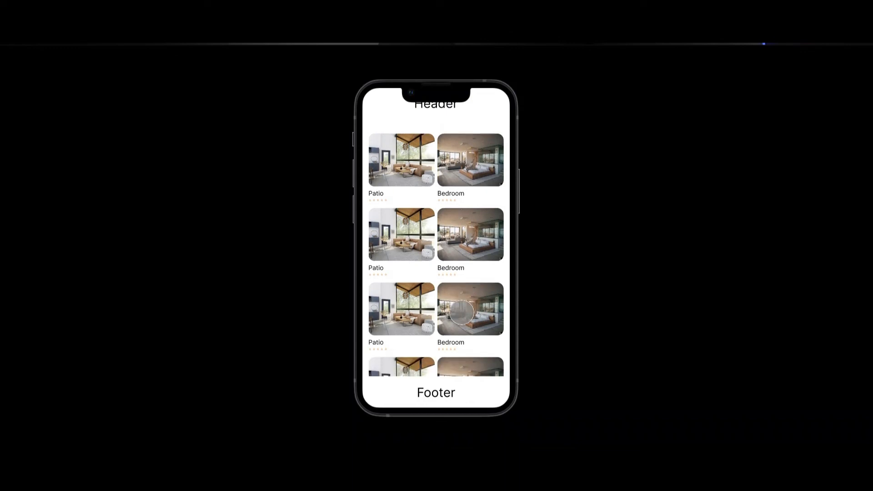